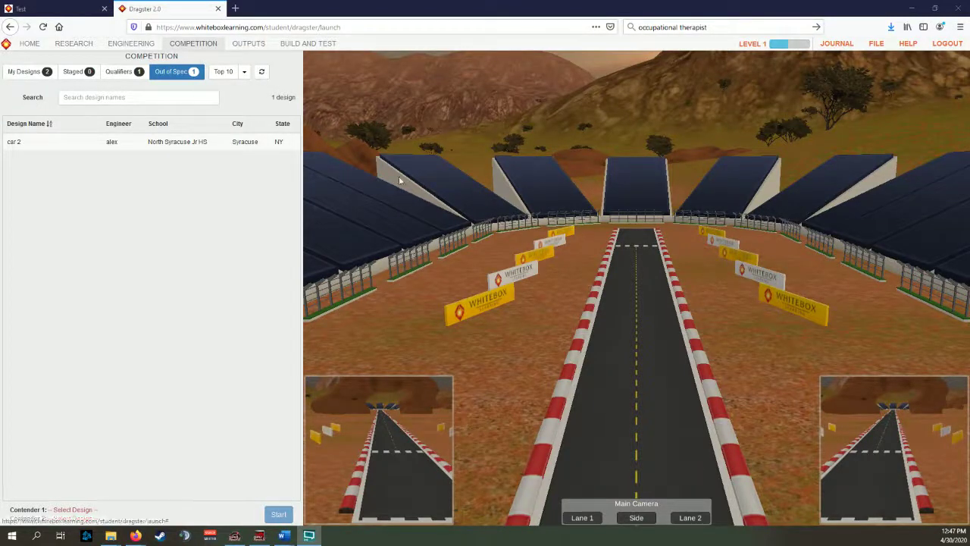
# Switch to the OUTPUTS page listing car 2's reports, print templates and drawings
pyautogui.click(250, 46)
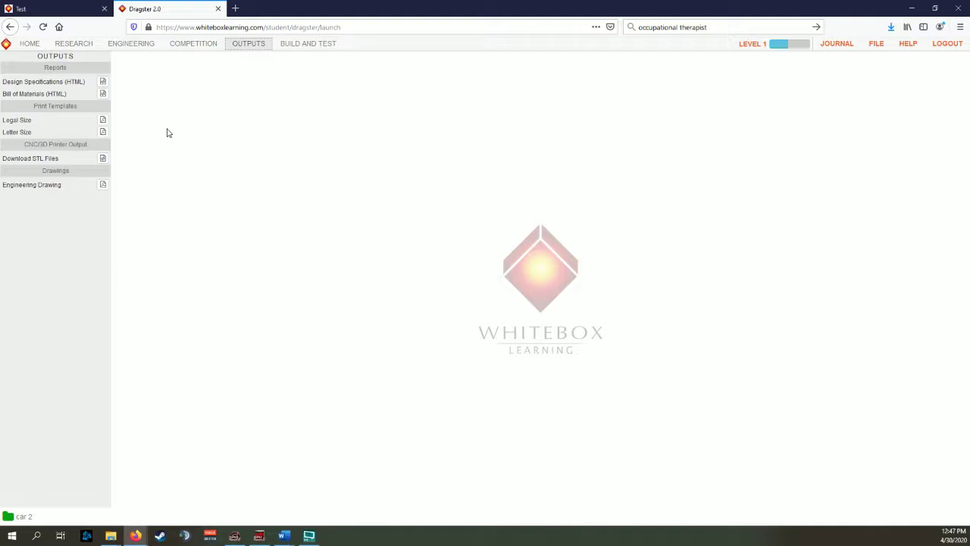
pyautogui.moveTo(4, 81); pyautogui.dragTo(104, 85)
# Open the Design Specifications (HTML) report and highlight the out-of-range height with wheels row
pyautogui.click(104, 85)
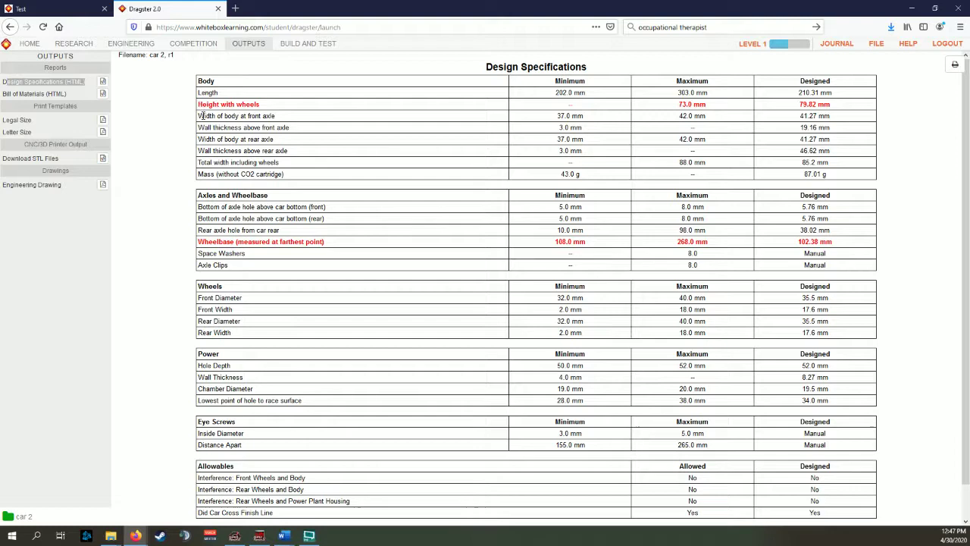
pyautogui.moveTo(199, 104); pyautogui.dragTo(840, 107)
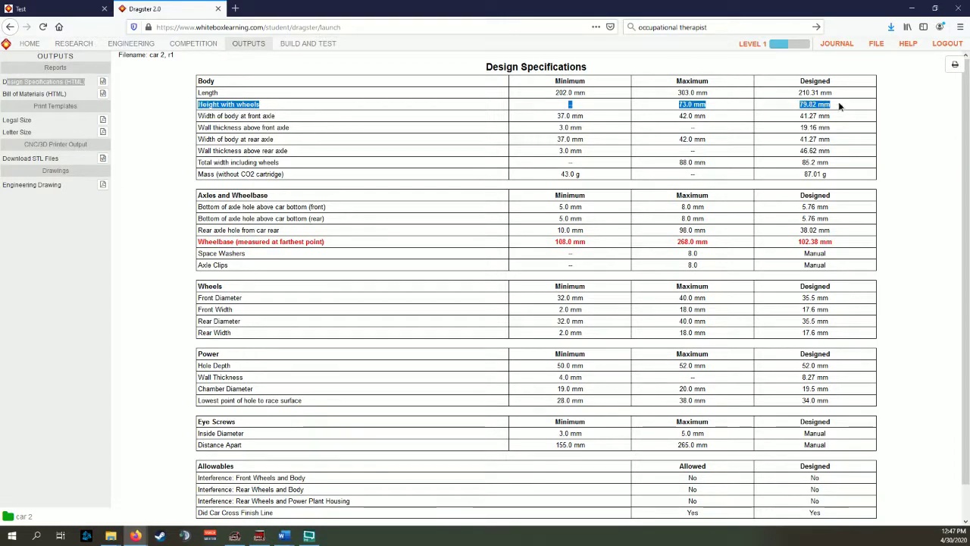
pyautogui.click(711, 113)
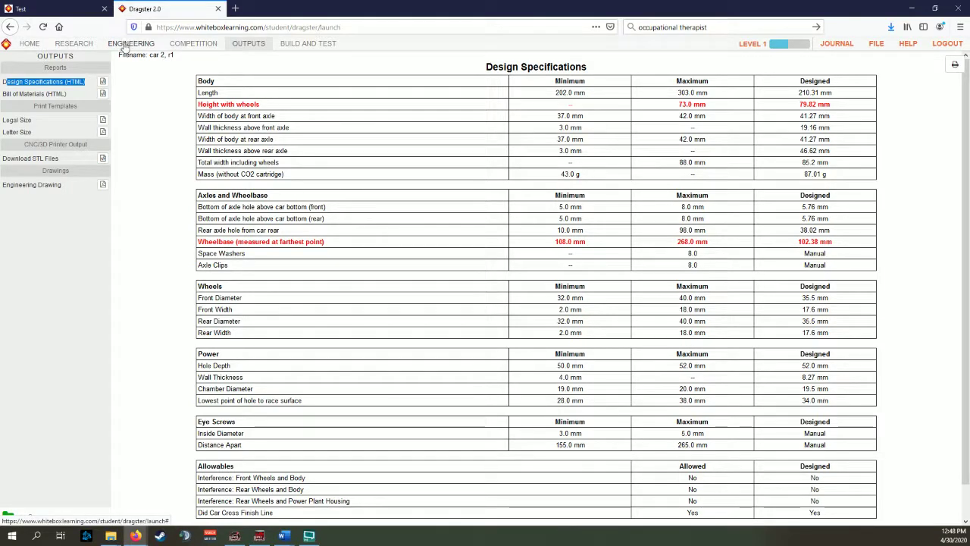
# In Engineering, start lowering the upper profile's start point and hide the Refined Solid and Blank/Setup previews
pyautogui.click(125, 46)
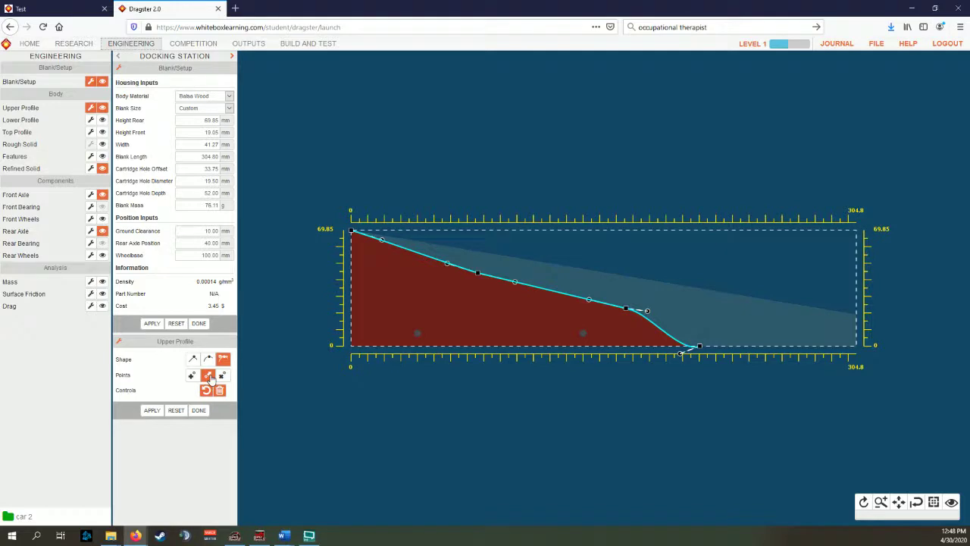
pyautogui.moveTo(351, 230); pyautogui.dragTo(348, 250)
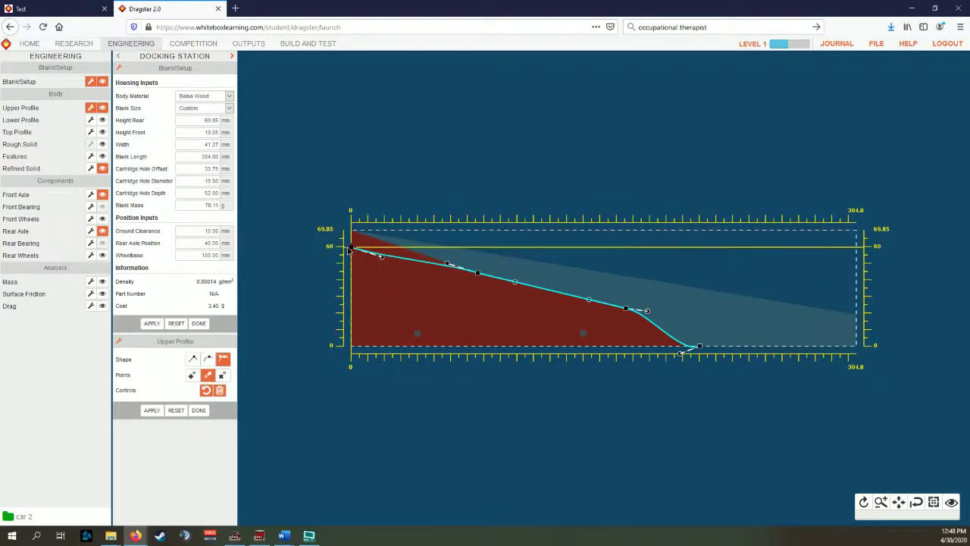
pyautogui.click(102, 169)
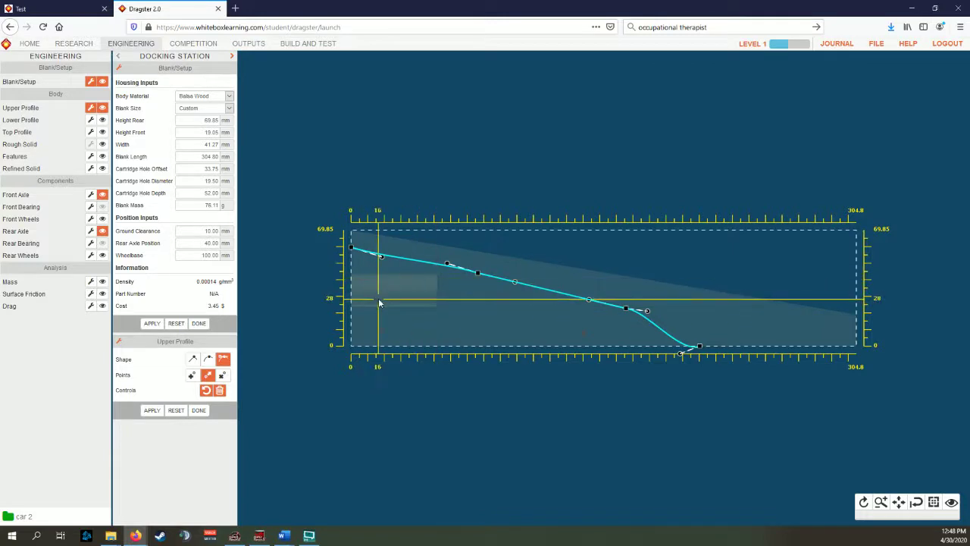
pyautogui.click(102, 82)
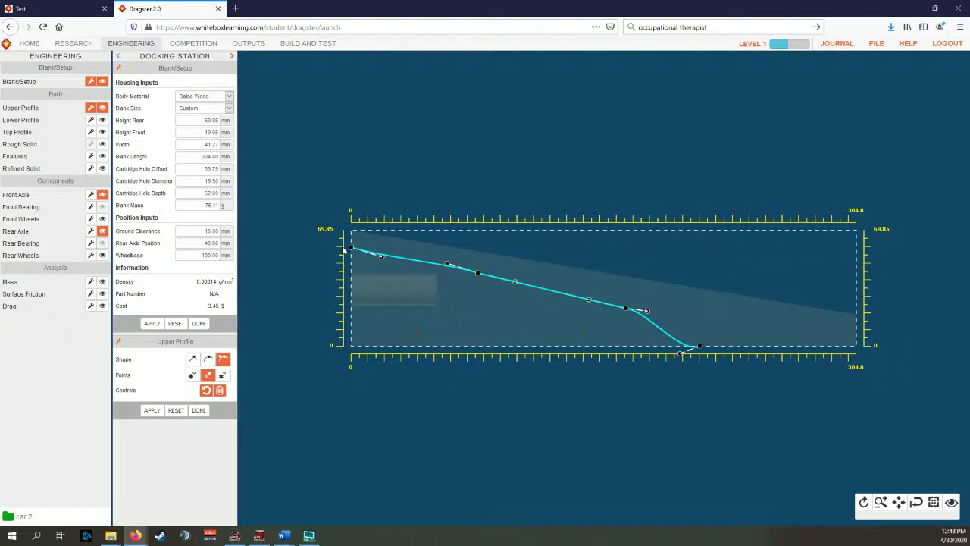
# Lower the upper profile start to about 50, smooth its mid-curve descent, and pull the end point left
pyautogui.moveTo(349, 250); pyautogui.dragTo(346, 266)
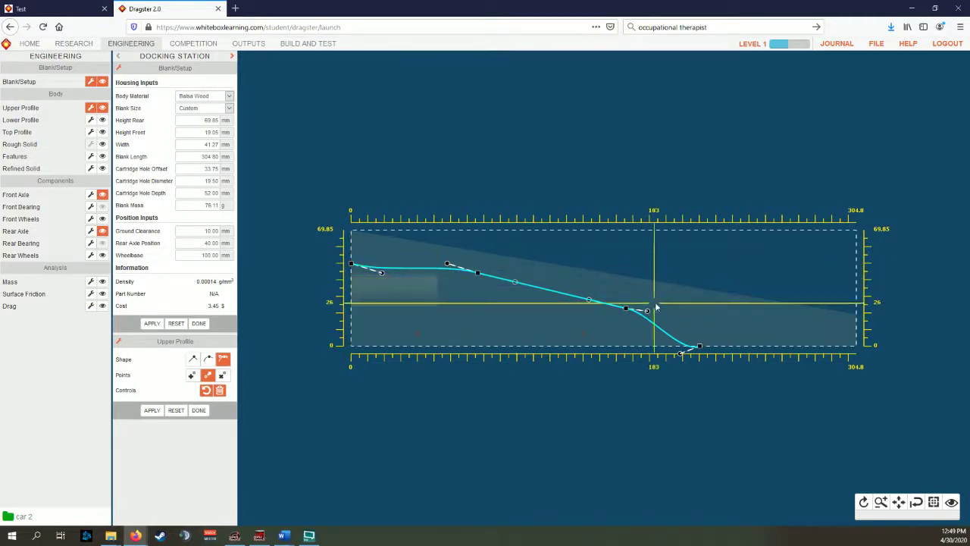
pyautogui.moveTo(626, 307); pyautogui.dragTo(604, 318)
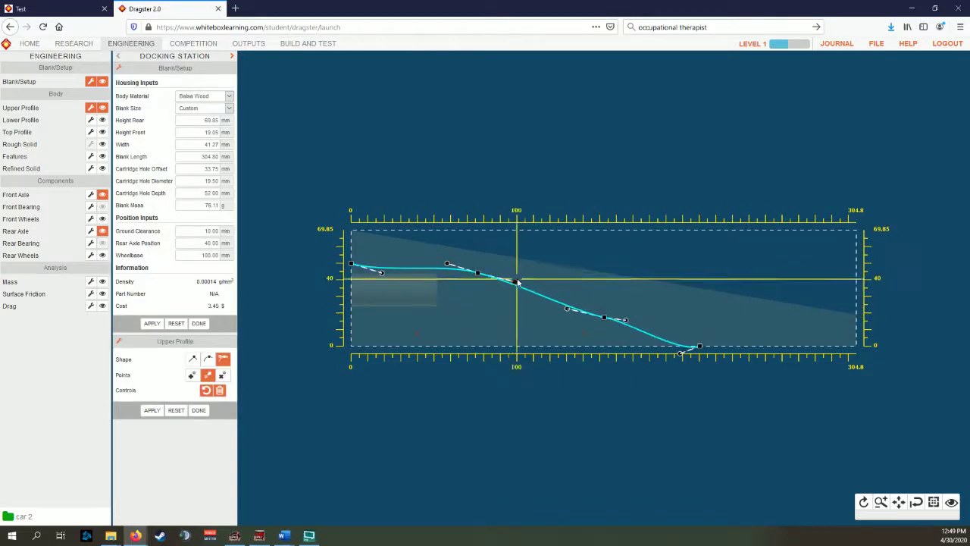
pyautogui.moveTo(482, 280); pyautogui.dragTo(493, 277)
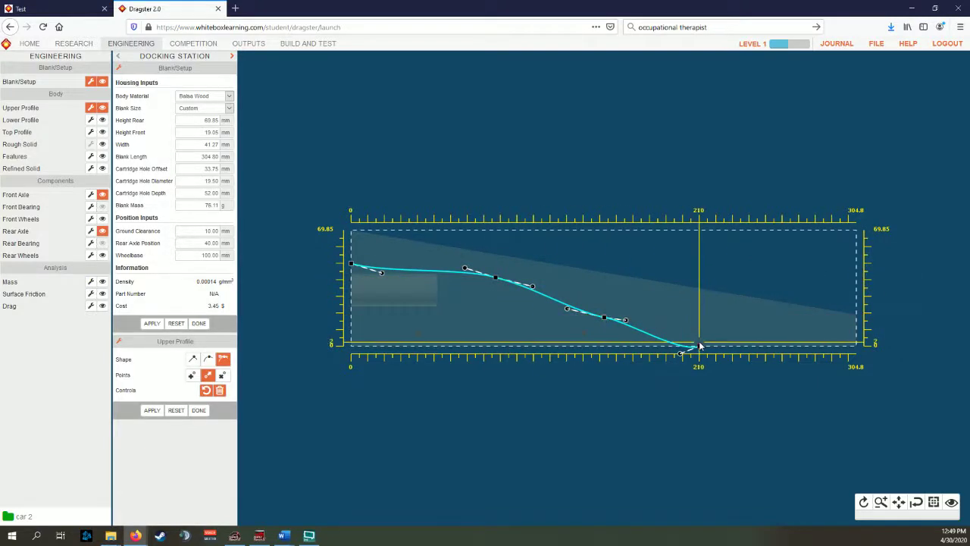
pyautogui.moveTo(697, 347); pyautogui.dragTo(667, 347)
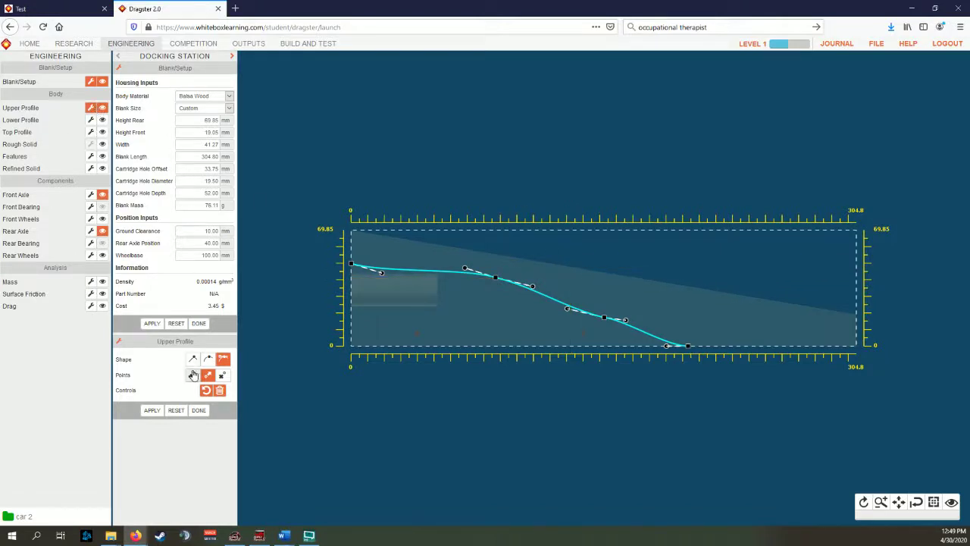
pyautogui.moveTo(200, 254); pyautogui.dragTo(276, 262)
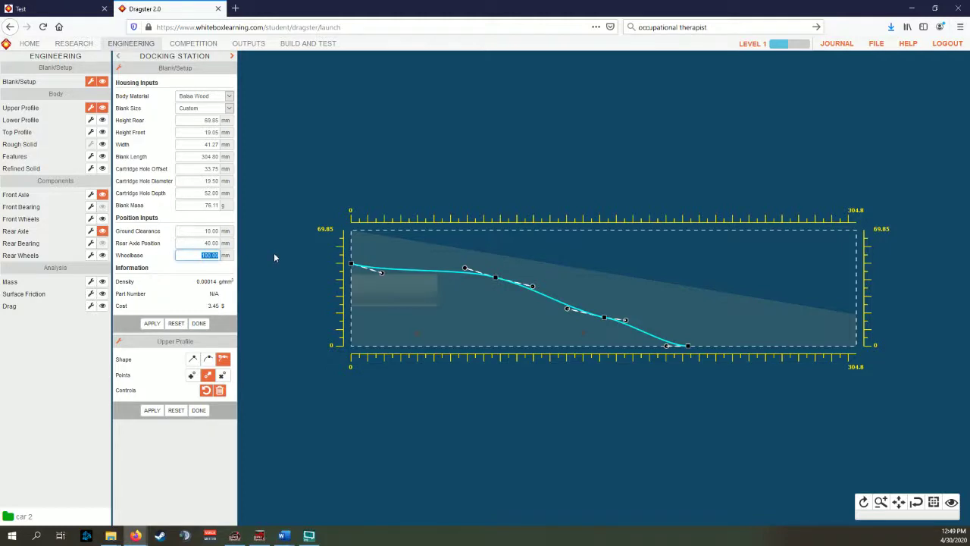
# Apply a 105.00 mm wheelbase and check it against the 108.0 mm minimum in Design Specifications
pyautogui.write('105.00')
pyautogui.click(153, 324)
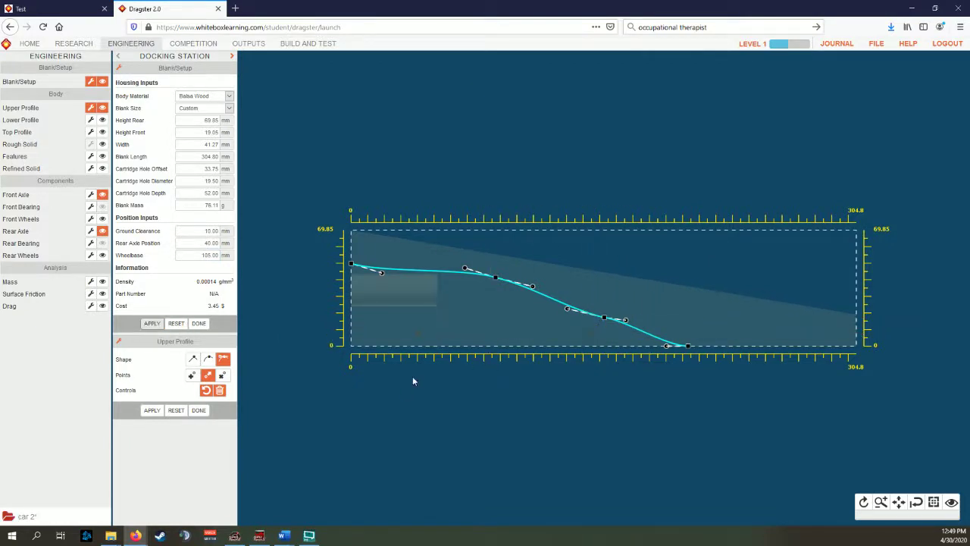
pyautogui.click(249, 44)
pyautogui.click(103, 83)
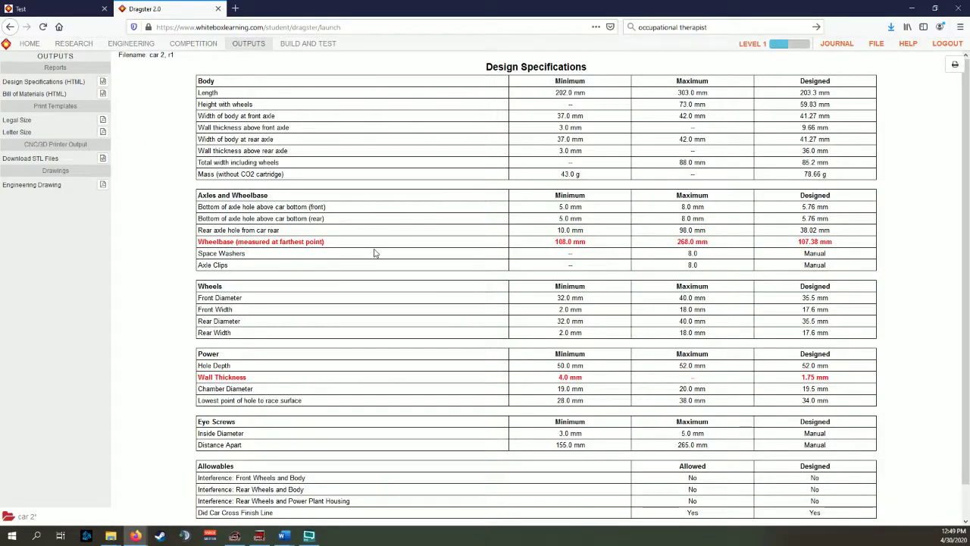
pyautogui.moveTo(555, 241); pyautogui.dragTo(598, 243)
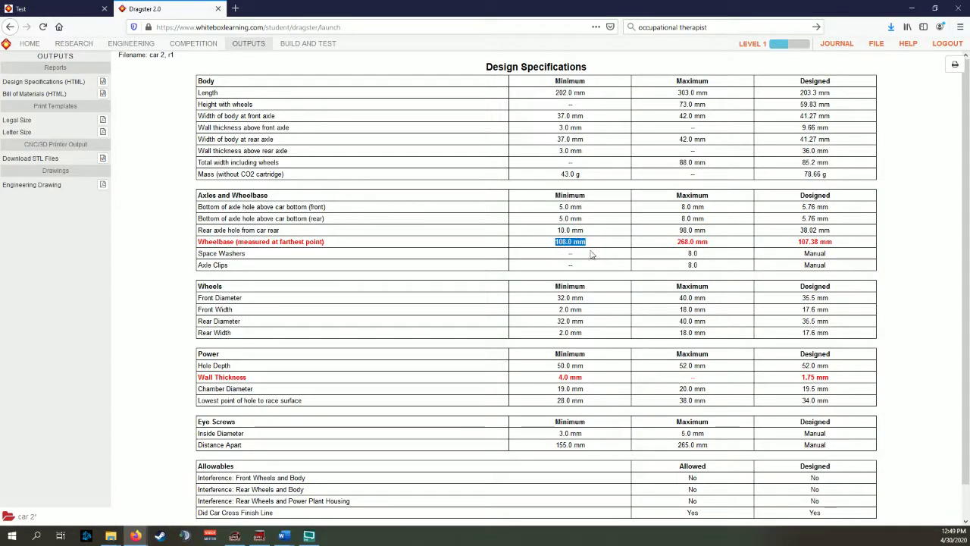
pyautogui.scroll(-1, 595, 256)
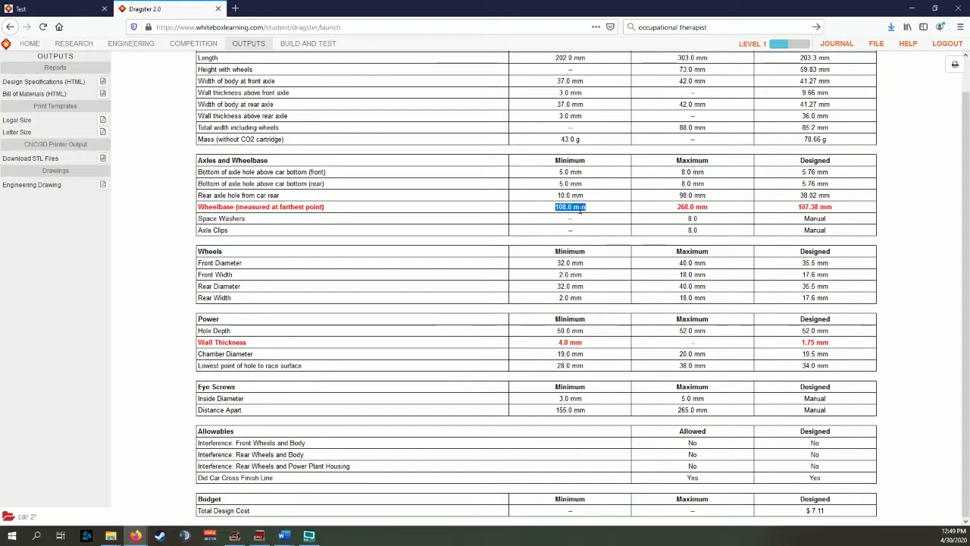
pyautogui.scroll(1, 592, 223)
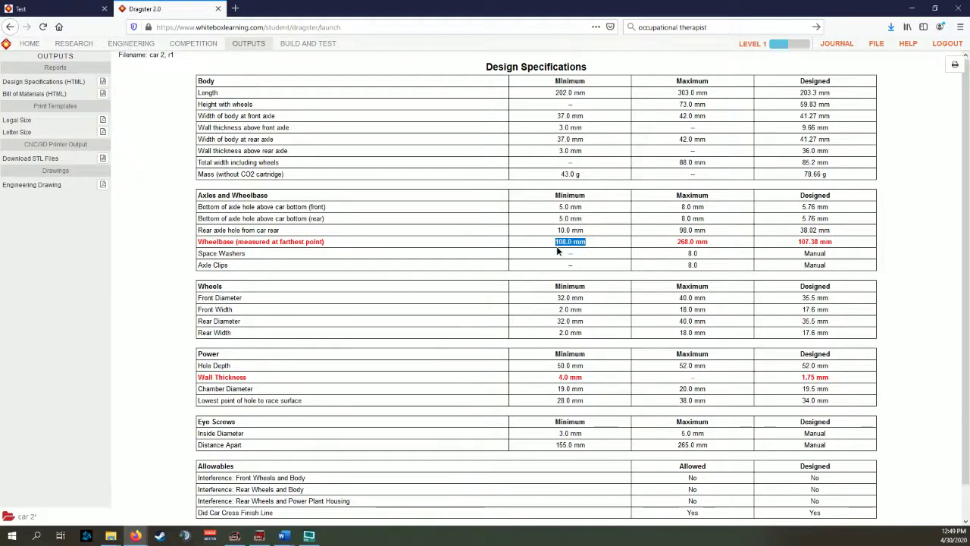
# Back in Engineering, set the wheelbase to 110.00 mm and apply it
pyautogui.click(132, 43)
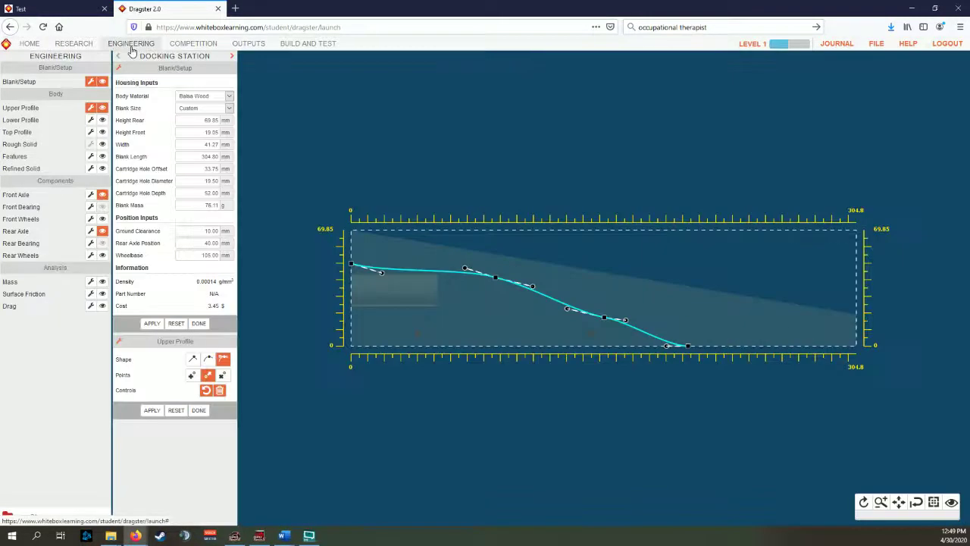
pyautogui.click(223, 256)
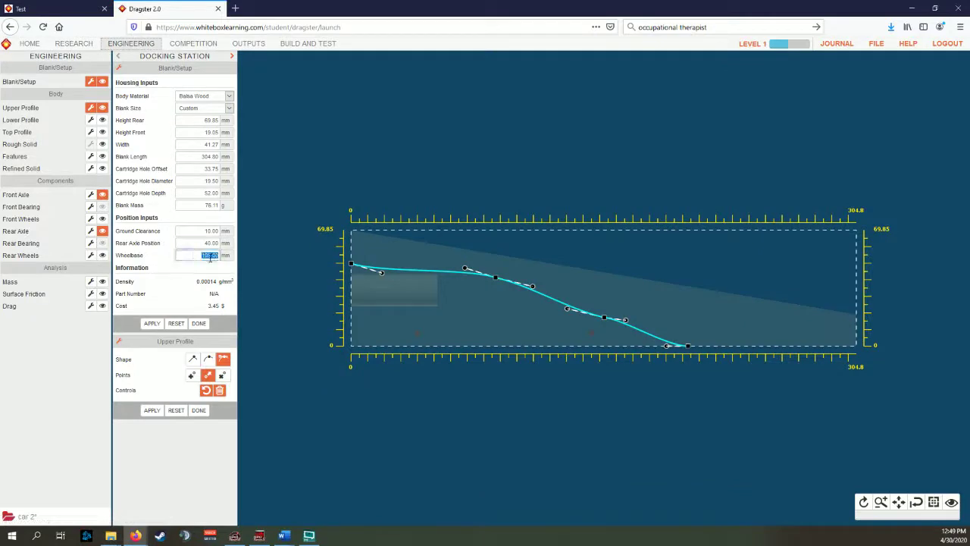
pyautogui.write('10')
pyautogui.click(153, 323)
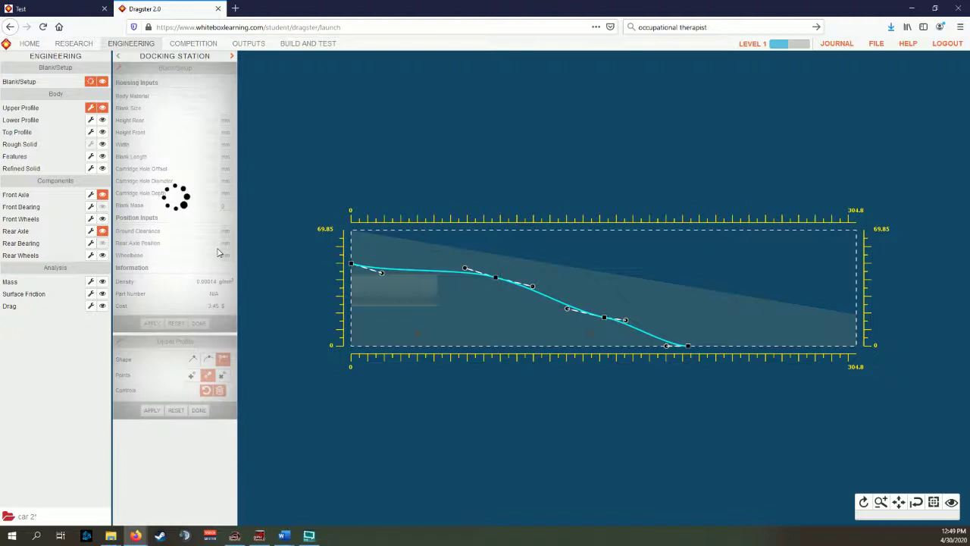
# Reopen Design Specifications and highlight the Wall Thickness row: 1.75 mm designed versus 4.0 mm minimum
pyautogui.click(243, 47)
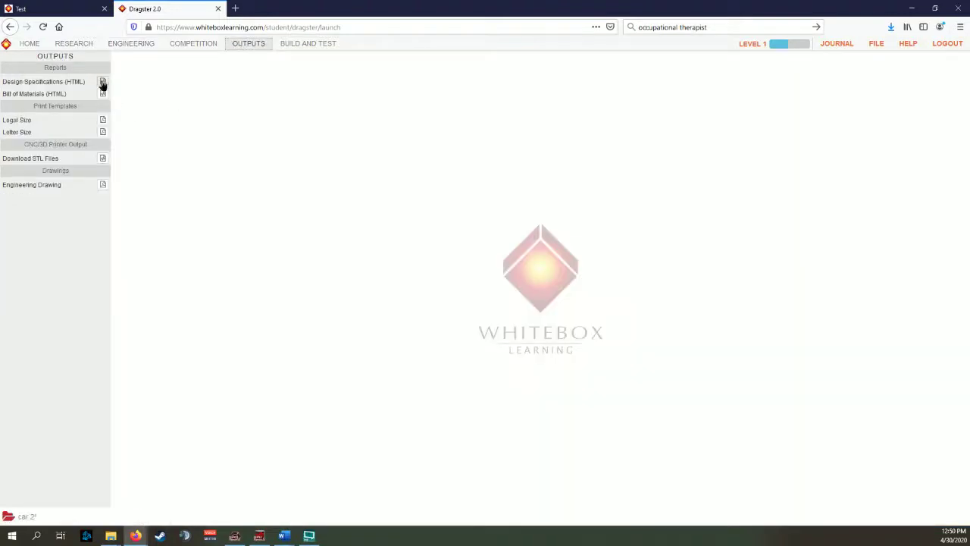
pyautogui.click(103, 83)
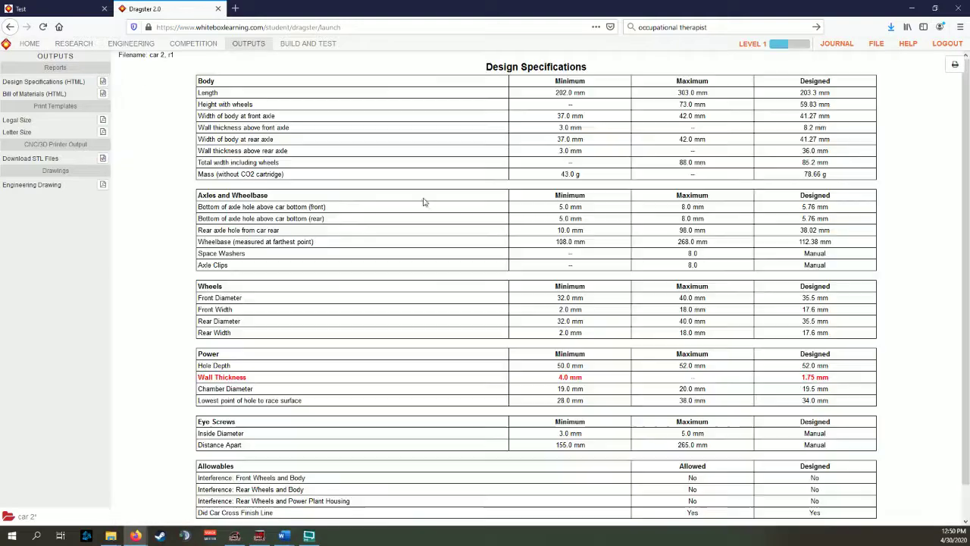
pyautogui.moveTo(839, 385); pyautogui.dragTo(188, 377)
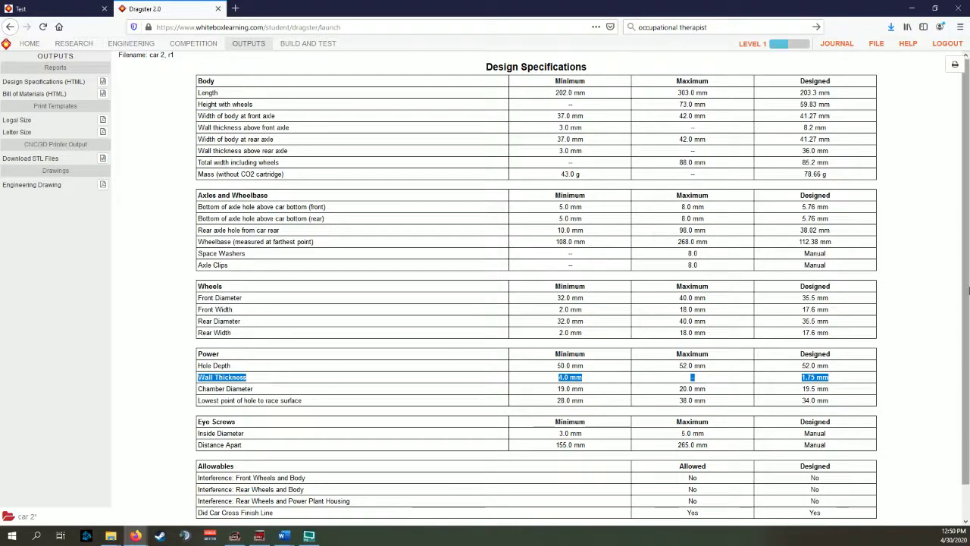
pyautogui.click(595, 378)
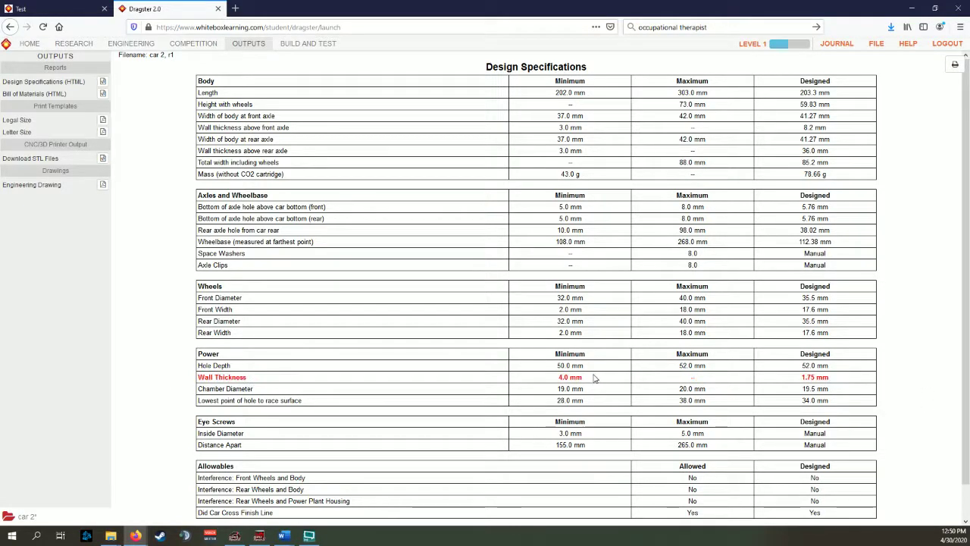
pyautogui.moveTo(595, 378); pyautogui.dragTo(559, 376)
pyautogui.click(593, 380)
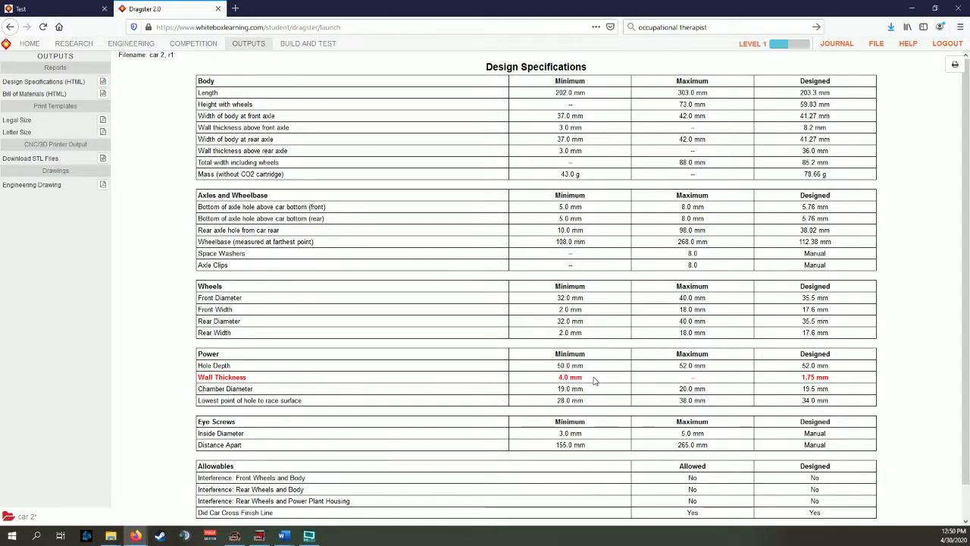
pyautogui.moveTo(833, 378); pyautogui.dragTo(768, 386)
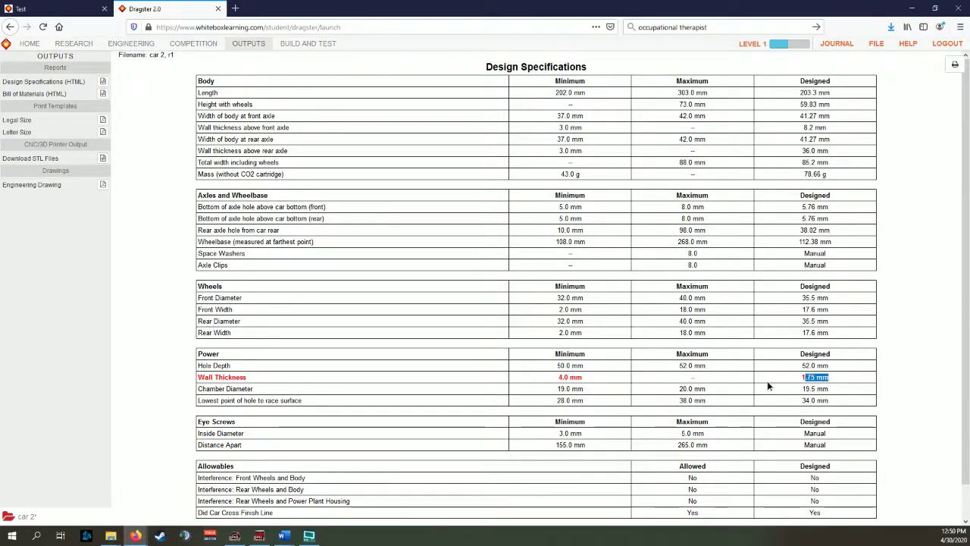
pyautogui.click(779, 382)
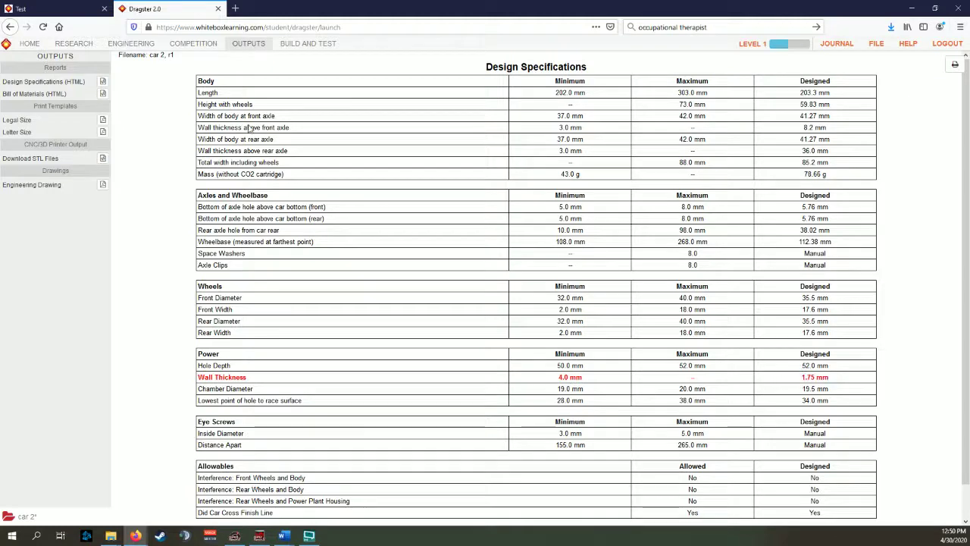
# In Engineering, raise the upper profile's first control point to thicken the front to about 47–50 mm
pyautogui.click(144, 46)
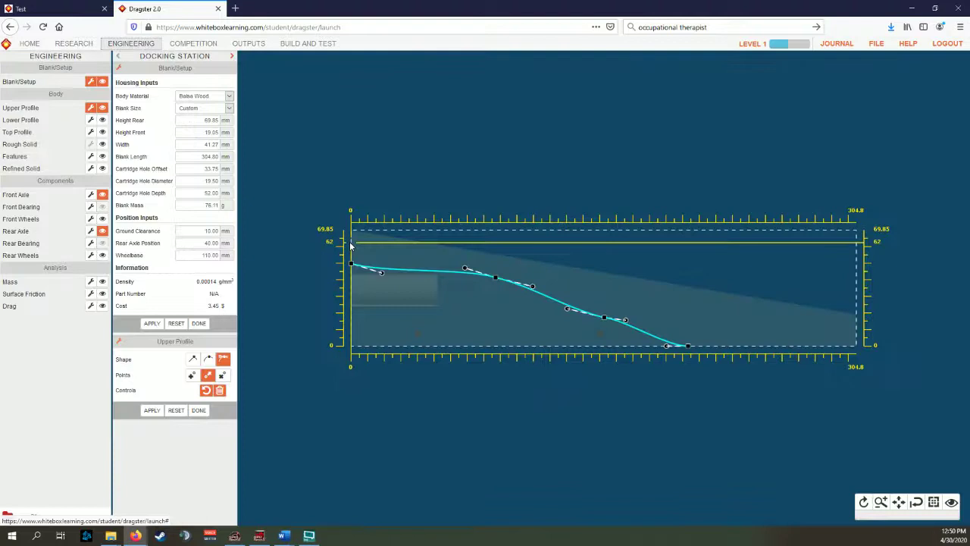
pyautogui.moveTo(381, 271); pyautogui.dragTo(386, 262)
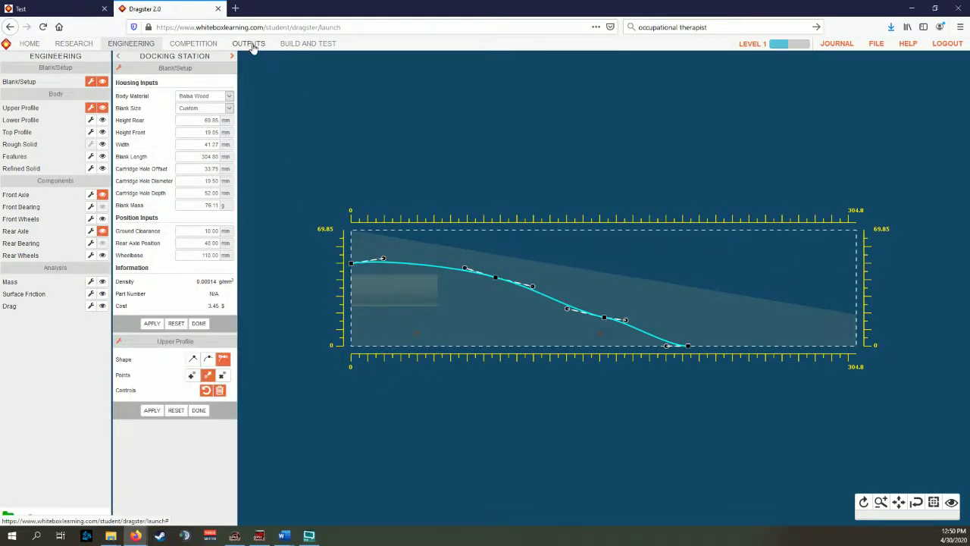
pyautogui.click(253, 45)
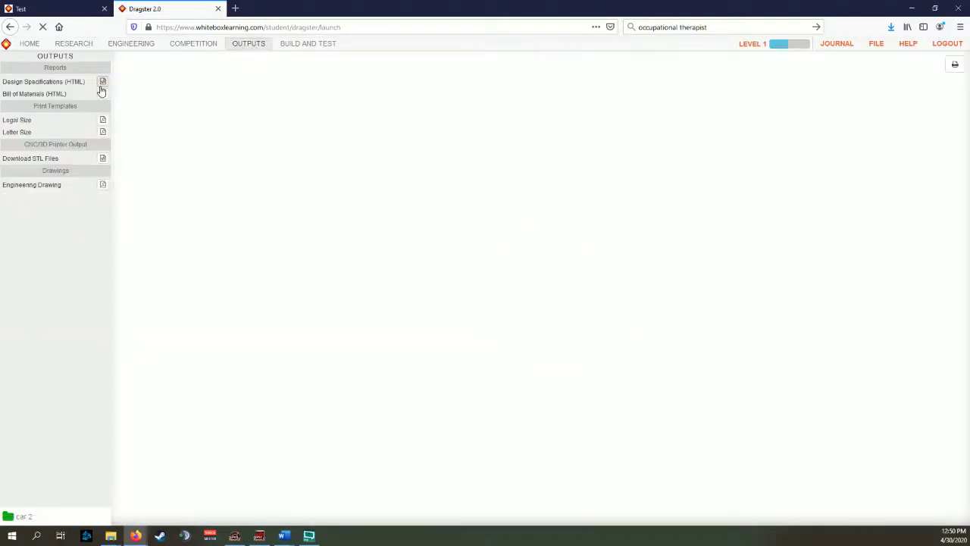
pyautogui.scroll(-1, 887, 411)
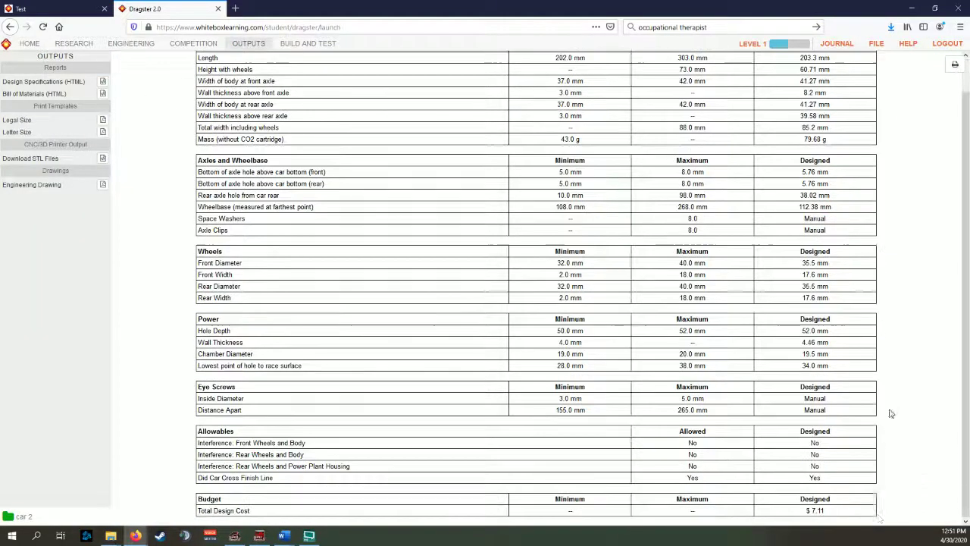
pyautogui.scroll(1, 834, 454)
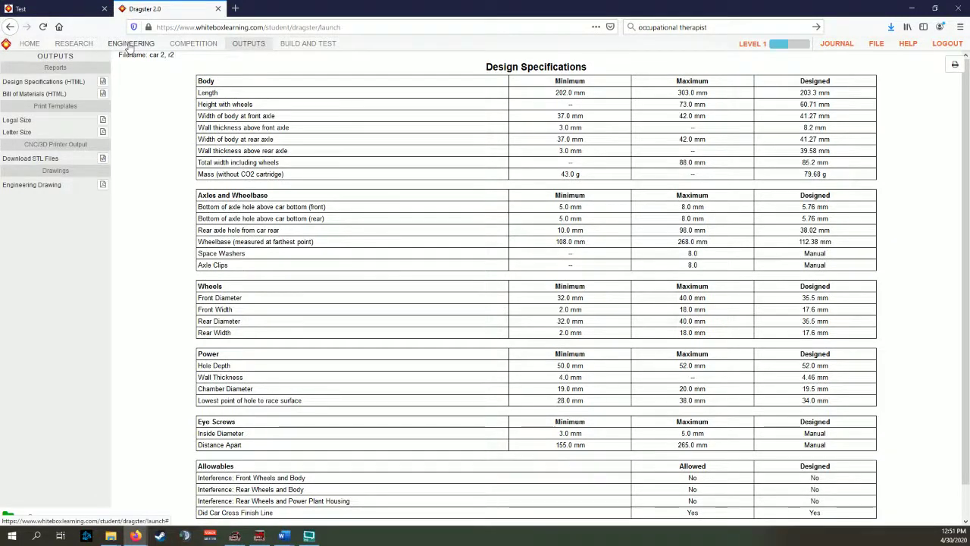
pyautogui.click(129, 44)
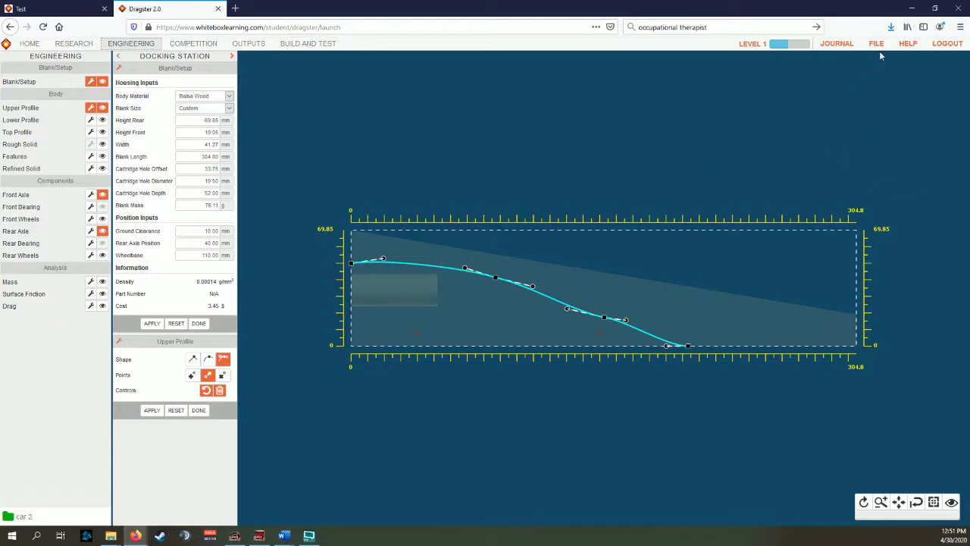
# Close the Blank/Setup and Upper Profile editors, then save car 2 with Save and Enter Competition
pyautogui.click(198, 323)
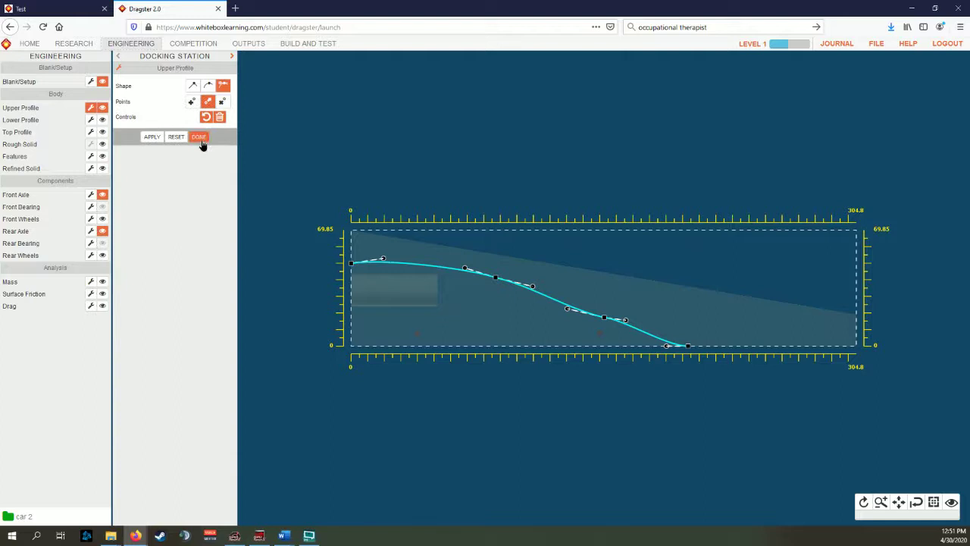
pyautogui.click(198, 137)
pyautogui.click(877, 45)
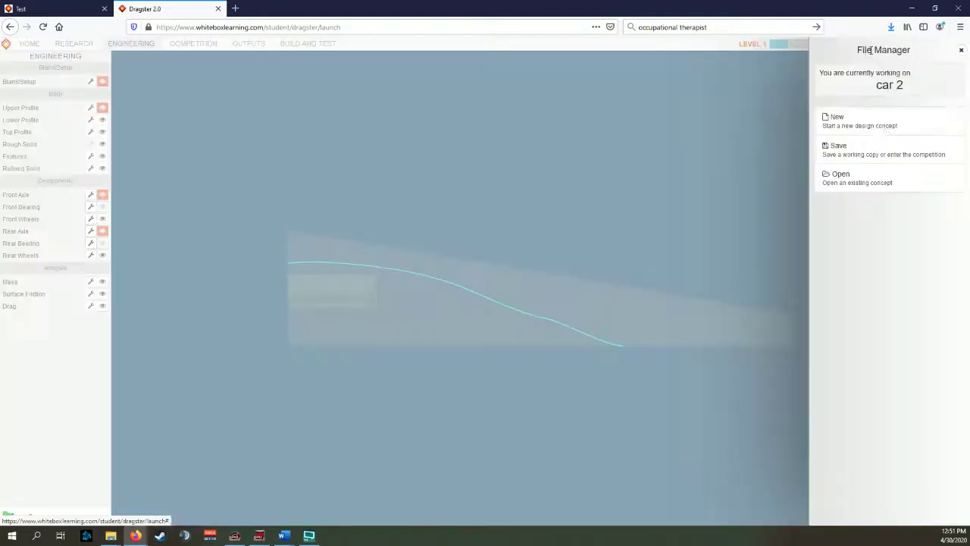
pyautogui.click(856, 161)
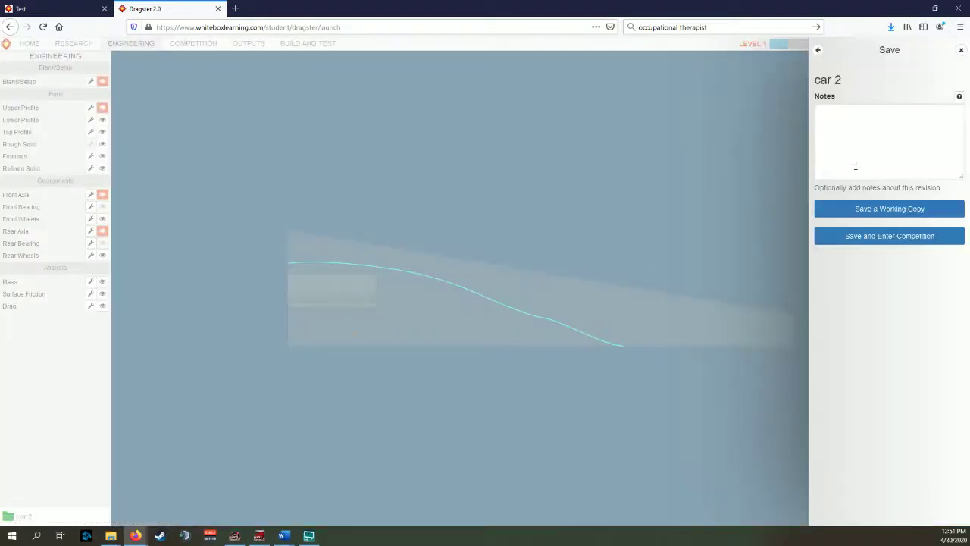
pyautogui.click(859, 239)
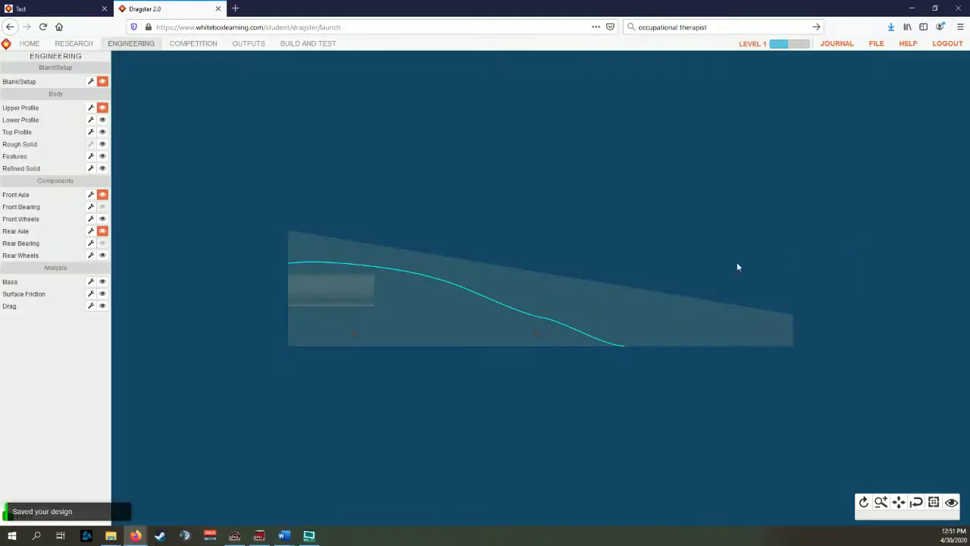
# Assign car 2 as Contender 1 and car 1 as Contender 2, then start the race
pyautogui.click(206, 44)
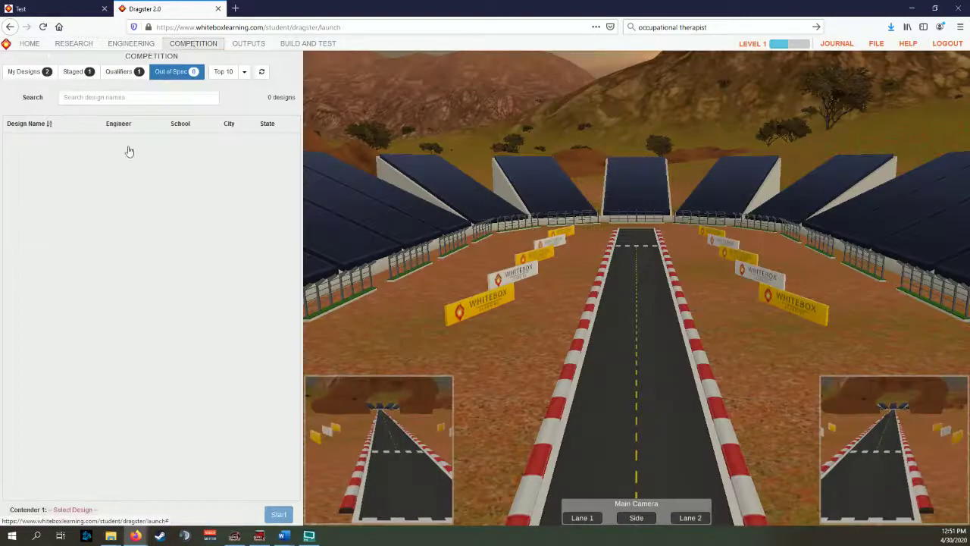
pyautogui.click(73, 71)
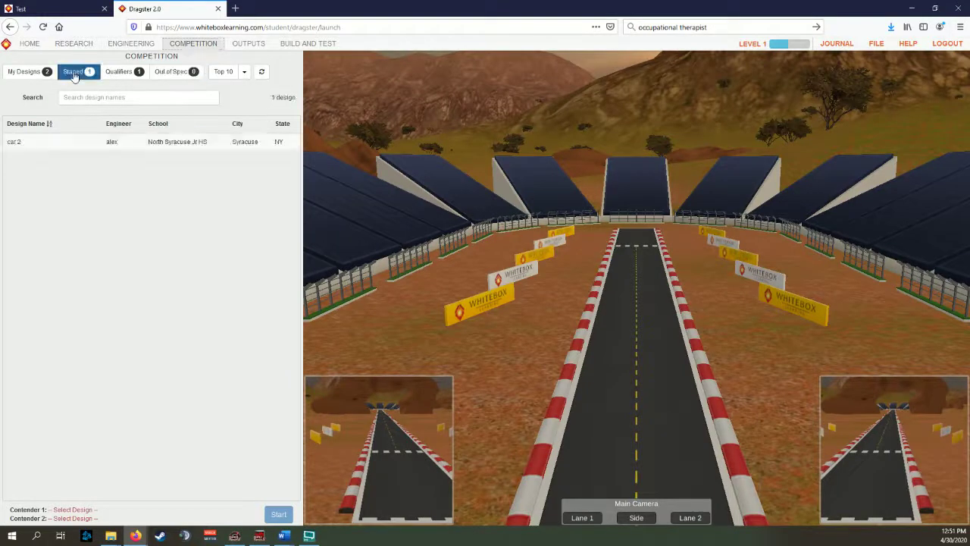
pyautogui.click(25, 149)
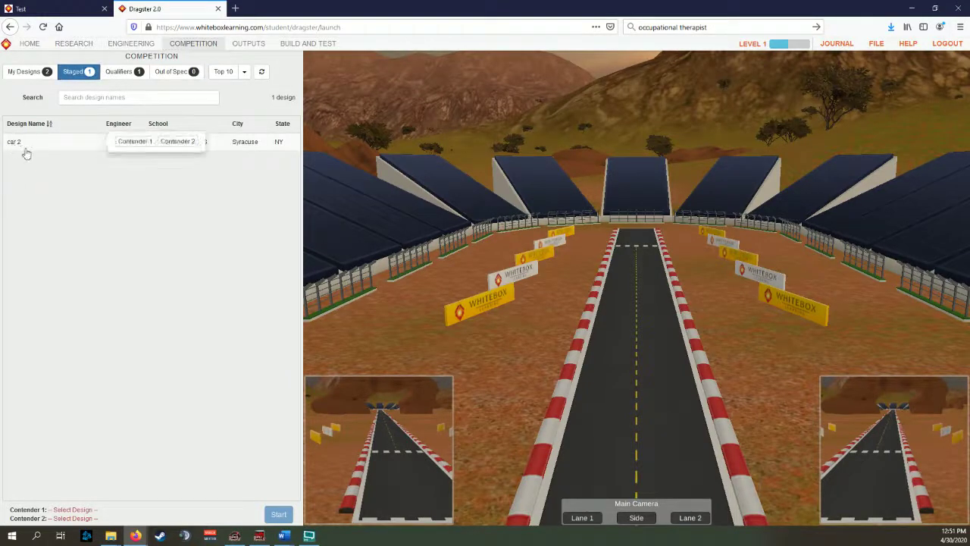
pyautogui.click(135, 141)
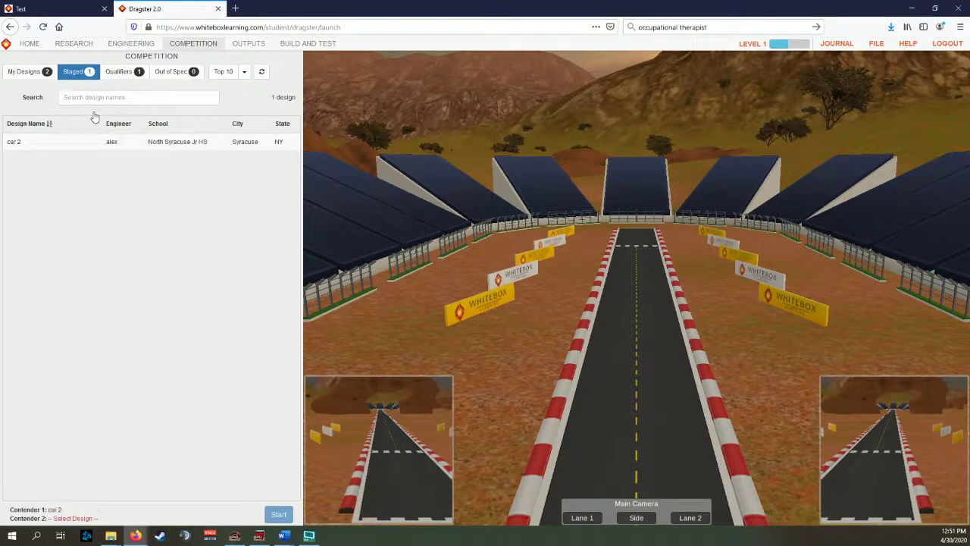
pyautogui.click(25, 71)
pyautogui.click(23, 160)
pyautogui.click(179, 160)
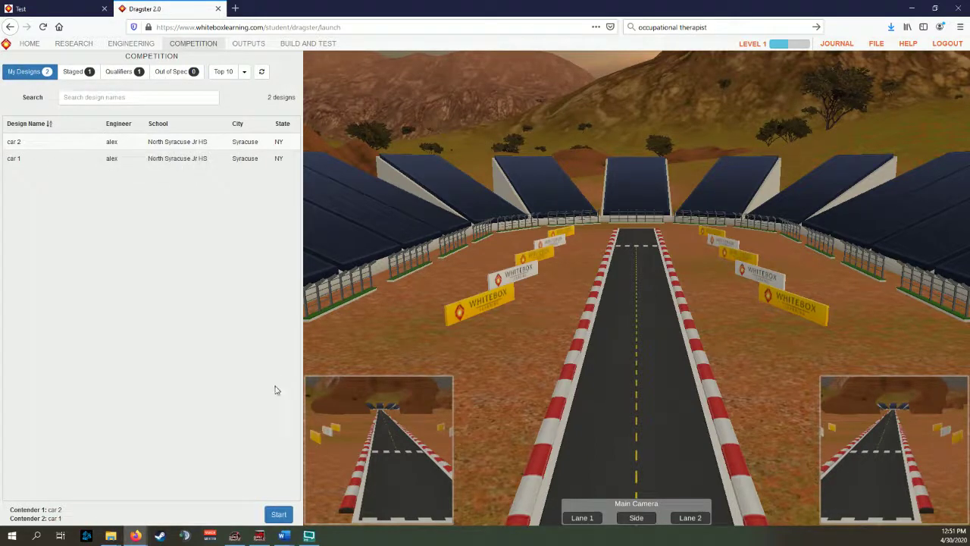
pyautogui.click(279, 515)
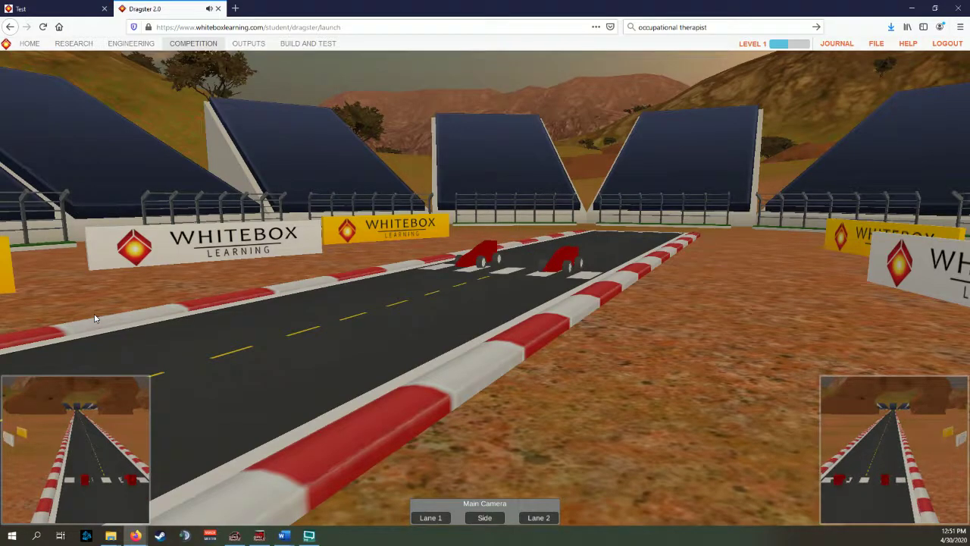
# Switch between lane 2, lane 1 and side cameras until car 2 wins at 1.5218 s
pyautogui.click(539, 518)
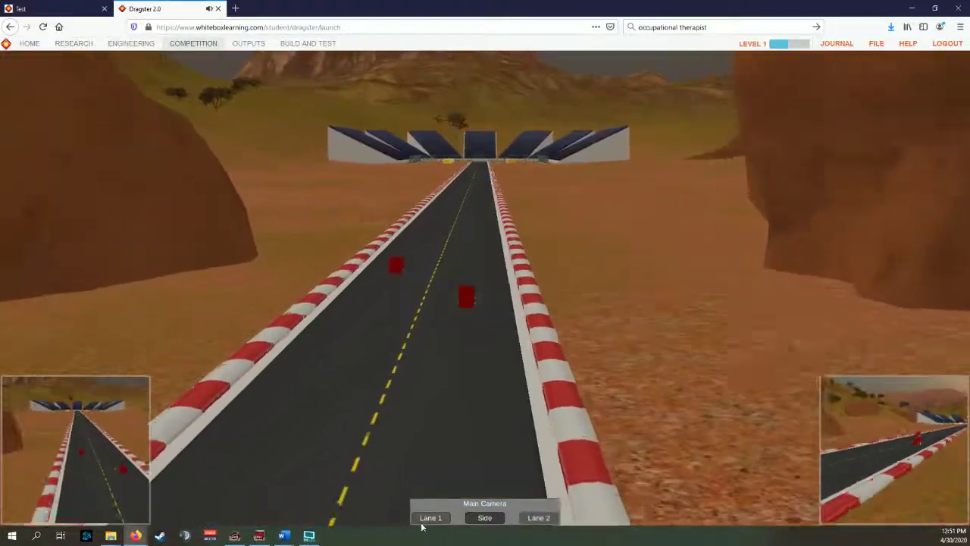
pyautogui.click(426, 521)
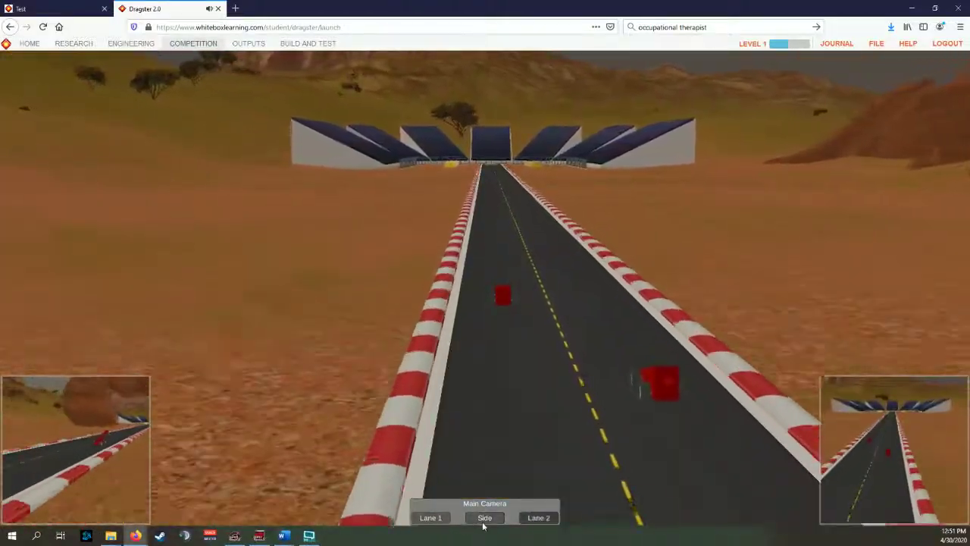
pyautogui.click(483, 520)
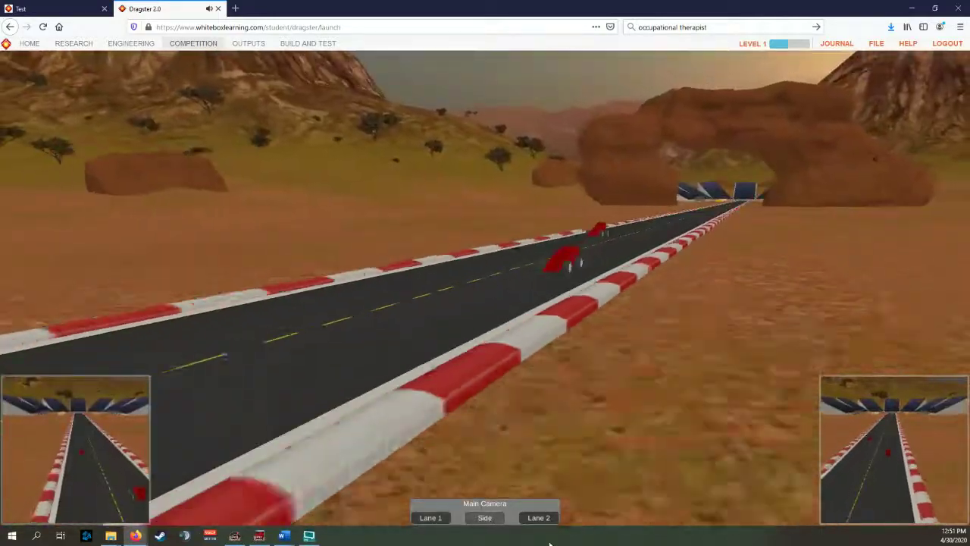
pyautogui.click(439, 519)
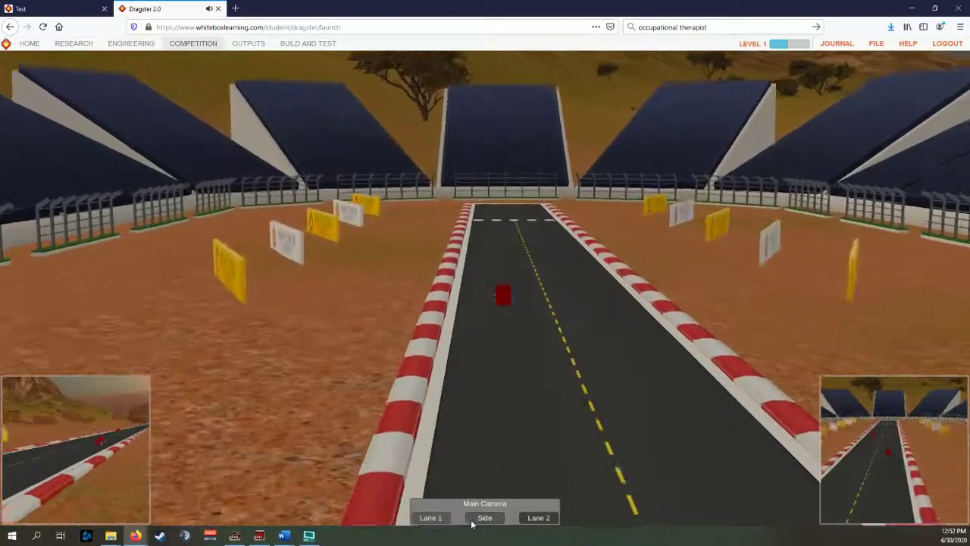
pyautogui.click(473, 521)
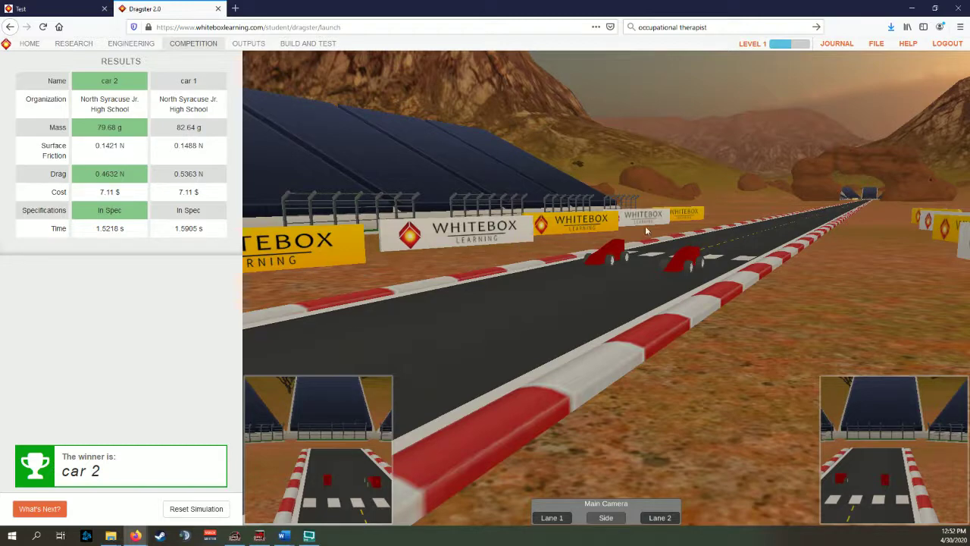
# View the Level 1 progress score breakdown, then close it to return to the race results
pyautogui.click(795, 45)
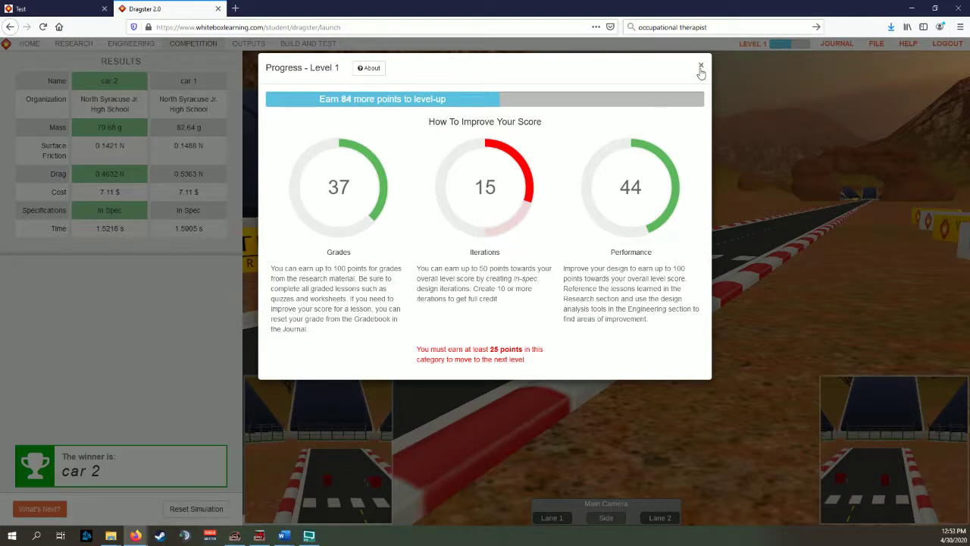
pyautogui.click(701, 67)
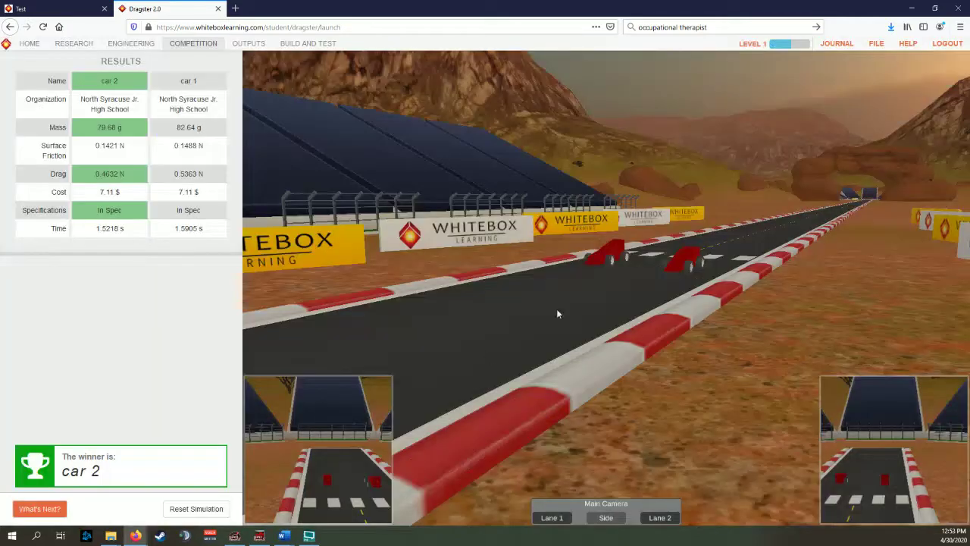
# Open car 2 in Engineering and show its Mass chart: body 35.27 g, CO2 cartridge 25 g
pyautogui.click(144, 47)
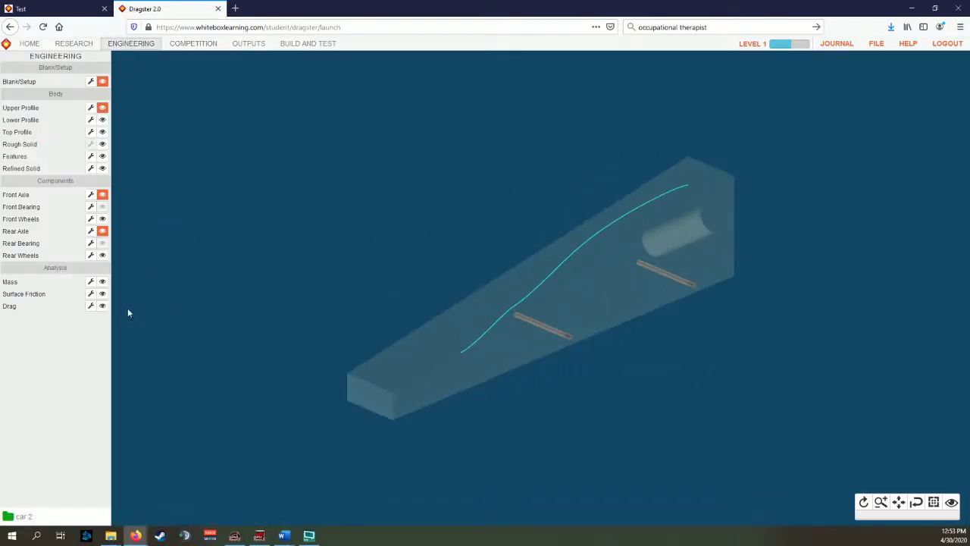
pyautogui.click(102, 282)
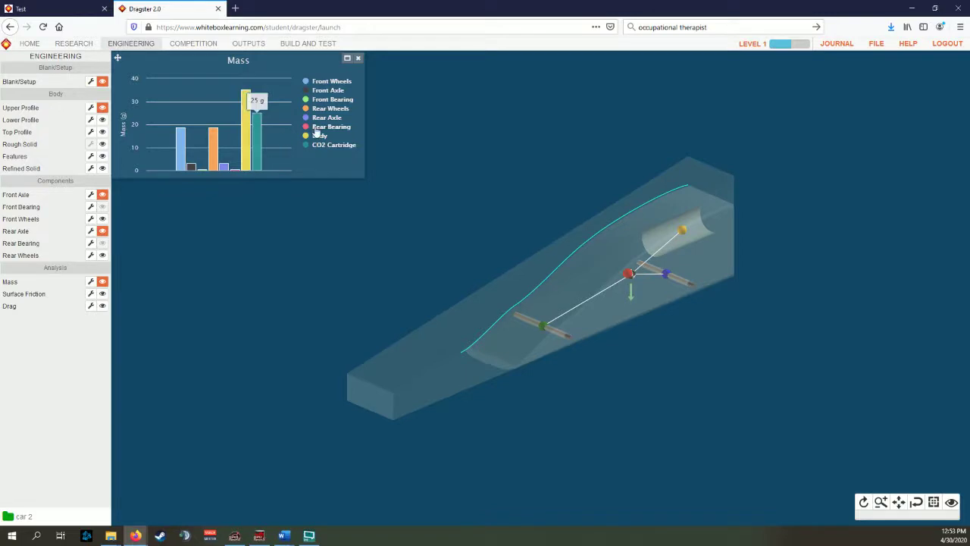
pyautogui.moveTo(246, 153)
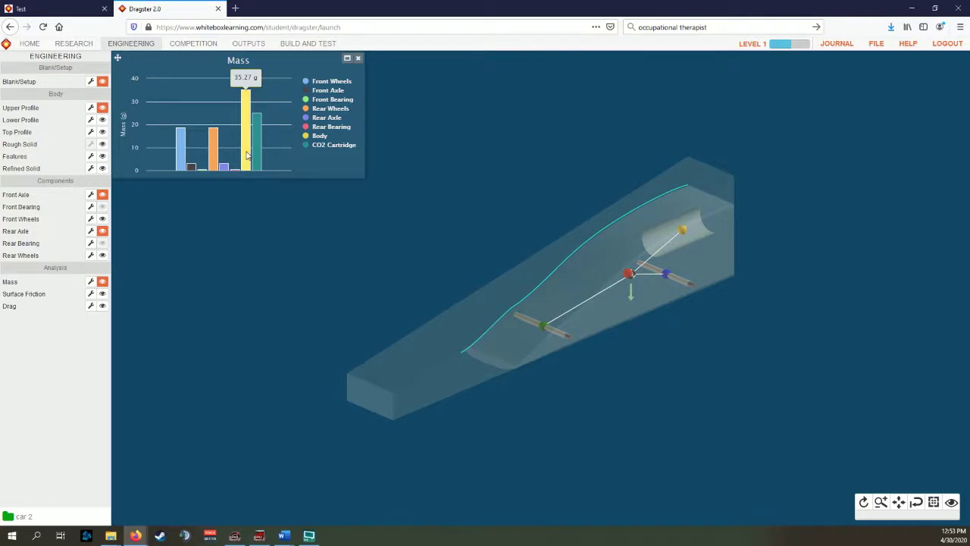
# Replace the mass chart with car 2's drag pressure colour map and orbit to a rear side view
pyautogui.click(102, 307)
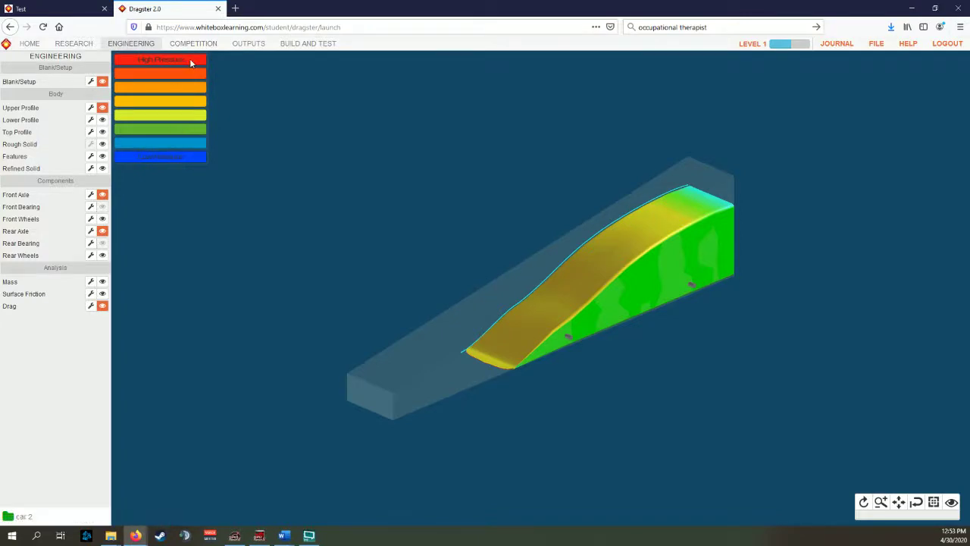
pyautogui.click(864, 503)
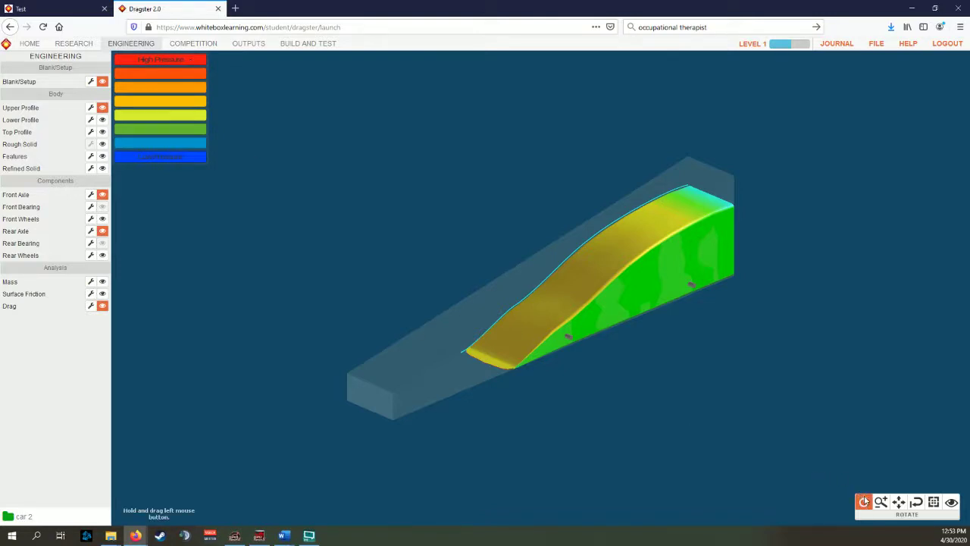
pyautogui.moveTo(584, 349); pyautogui.dragTo(313, 277)
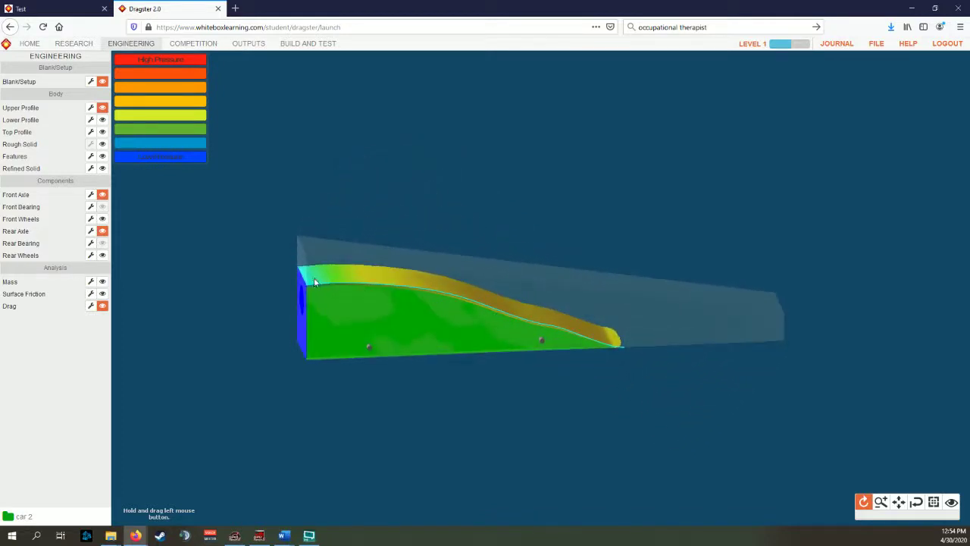
pyautogui.moveTo(412, 299); pyautogui.dragTo(473, 294)
# Lower a middle point of car 2's upper profile curve and check the 3-D body
pyautogui.click(90, 107)
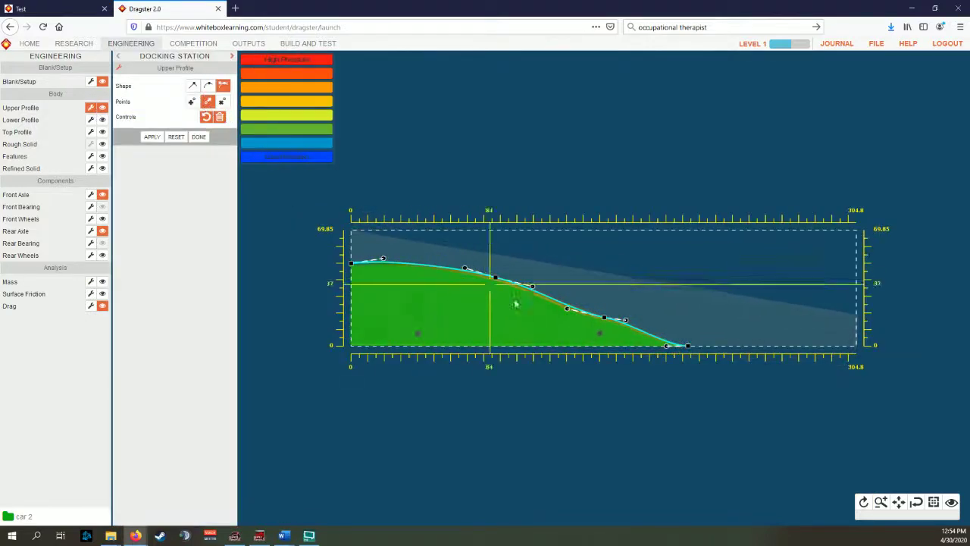
pyautogui.moveTo(494, 280); pyautogui.dragTo(503, 296)
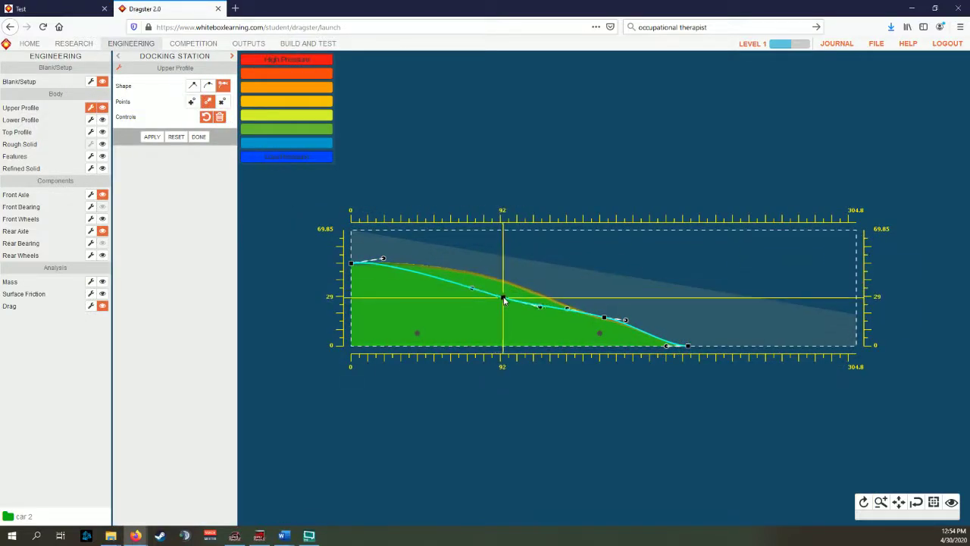
pyautogui.click(863, 501)
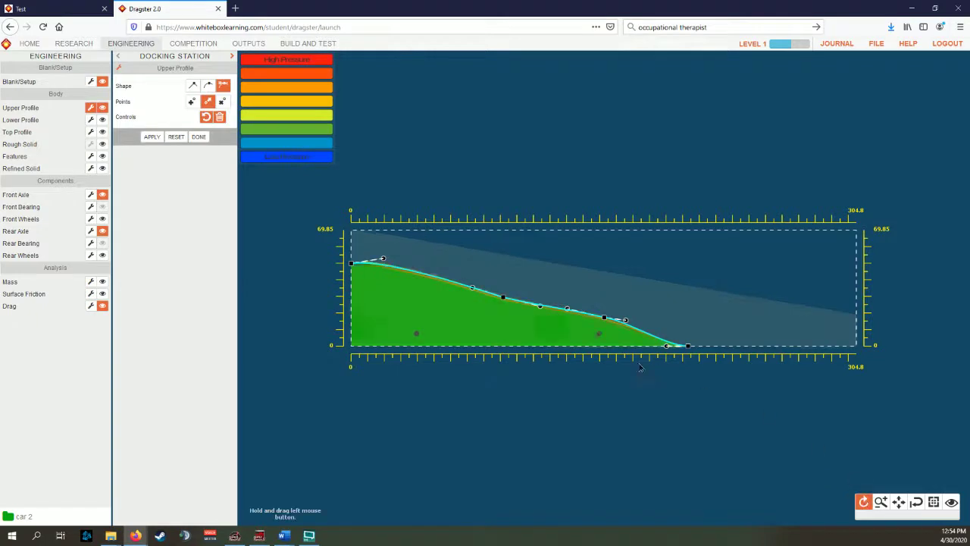
pyautogui.moveTo(641, 363)
pyautogui.mouseDown()
pyautogui.moveTo(553, 417)
pyautogui.moveTo(593, 420)
pyautogui.moveTo(650, 394)
pyautogui.moveTo(654, 382)
pyautogui.moveTo(626, 396)
pyautogui.moveTo(653, 377)
pyautogui.mouseUp()
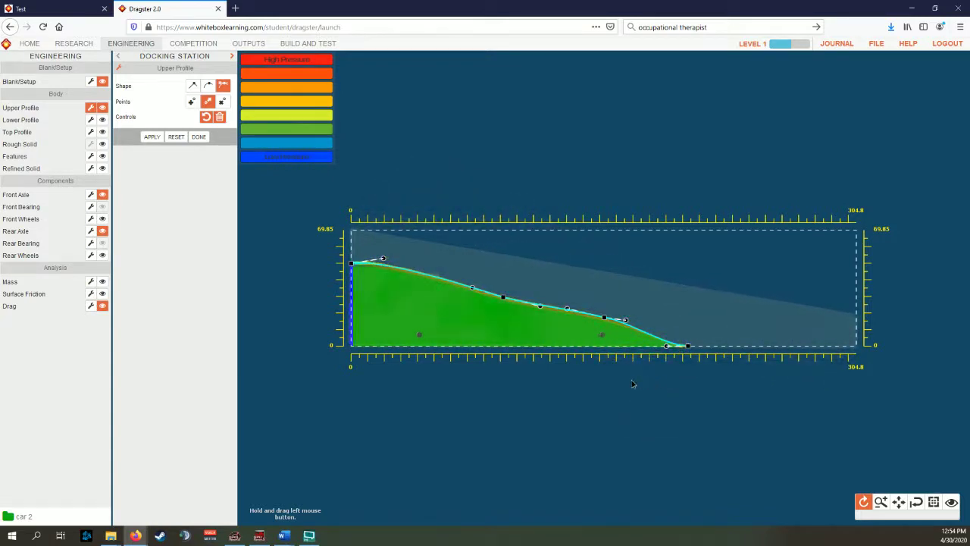
# Lower the profile's front end point and raise a middle point to flatten the top
pyautogui.moveTo(354, 272); pyautogui.dragTo(352, 272)
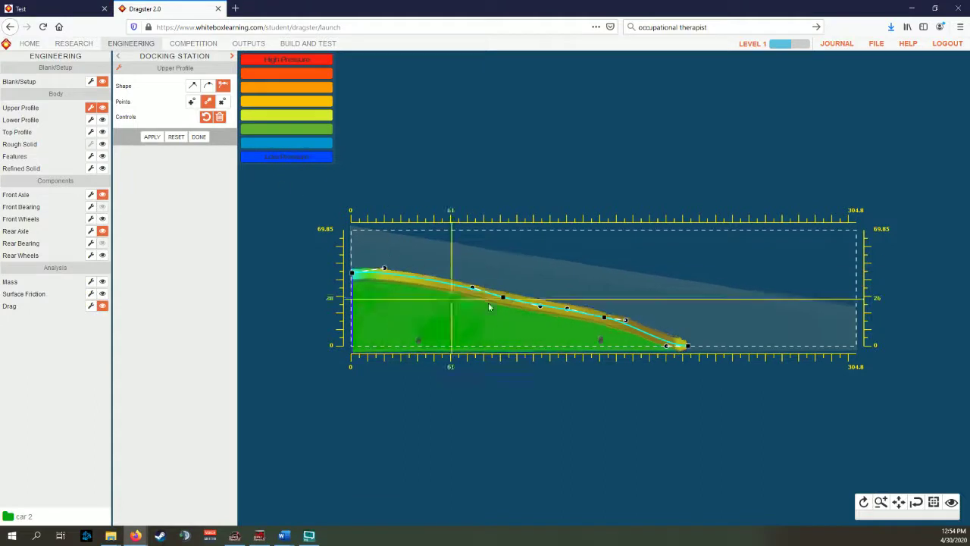
pyautogui.moveTo(504, 299); pyautogui.dragTo(475, 280)
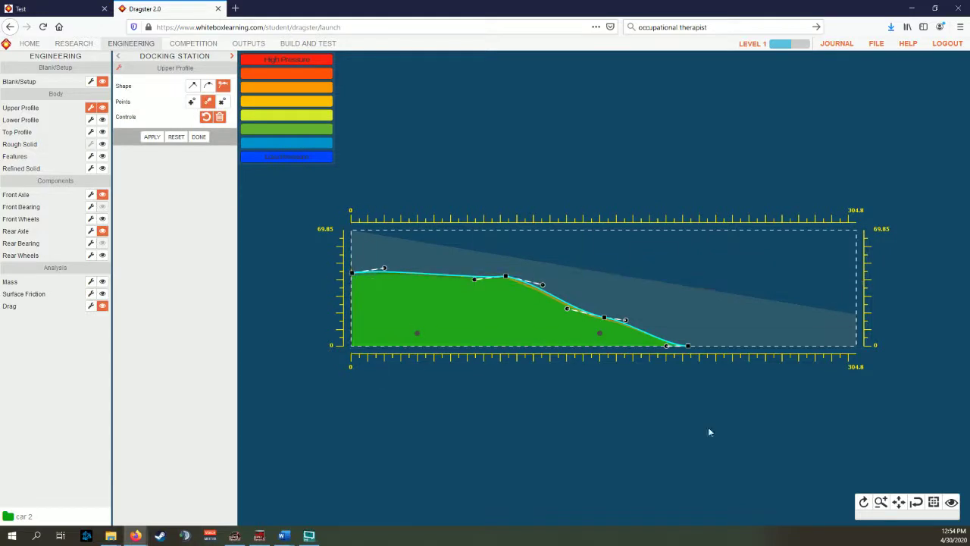
pyautogui.click(863, 502)
pyautogui.moveTo(716, 346); pyautogui.dragTo(564, 284)
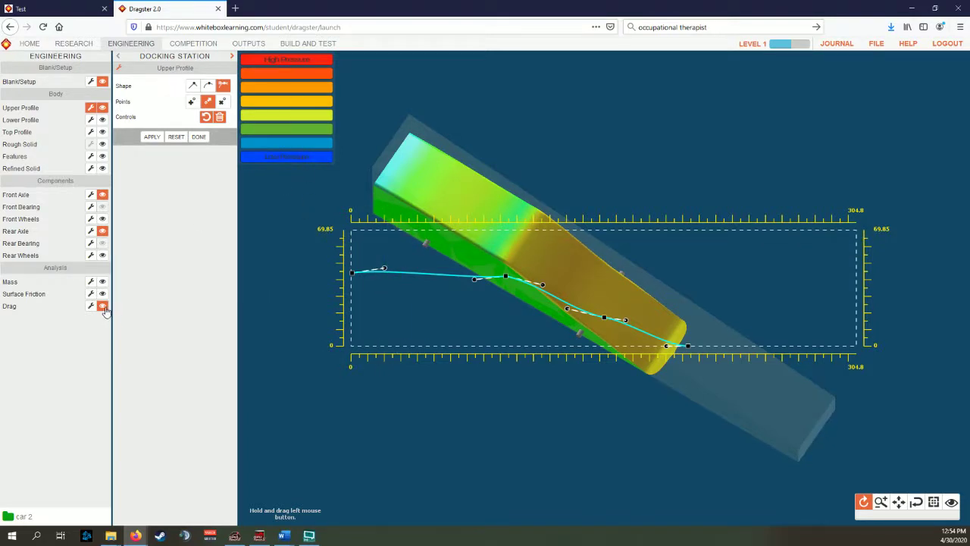
# Finish the upper profile edit, close the Mass chart, and rotate to inspect car 2's plain body
pyautogui.click(102, 281)
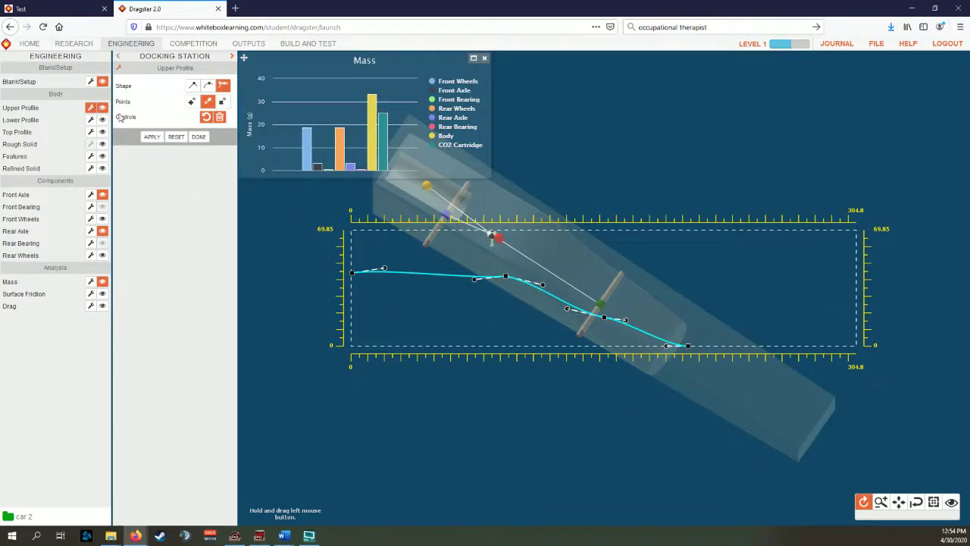
pyautogui.click(199, 137)
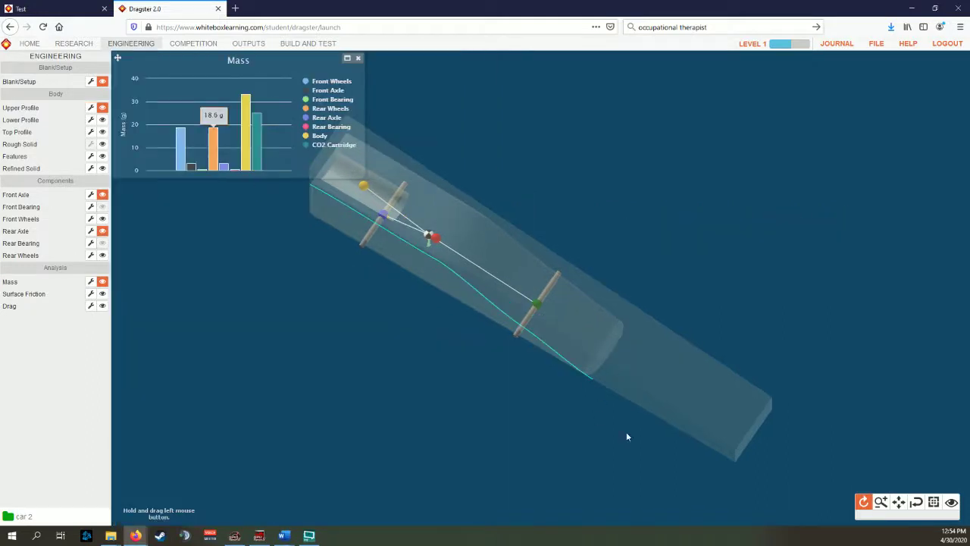
pyautogui.click(359, 59)
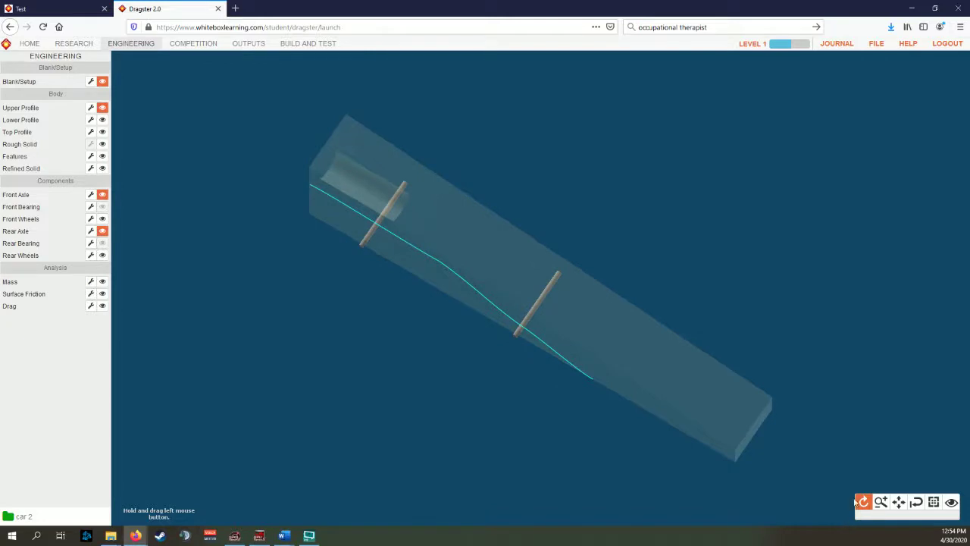
pyautogui.moveTo(553, 379); pyautogui.dragTo(541, 359)
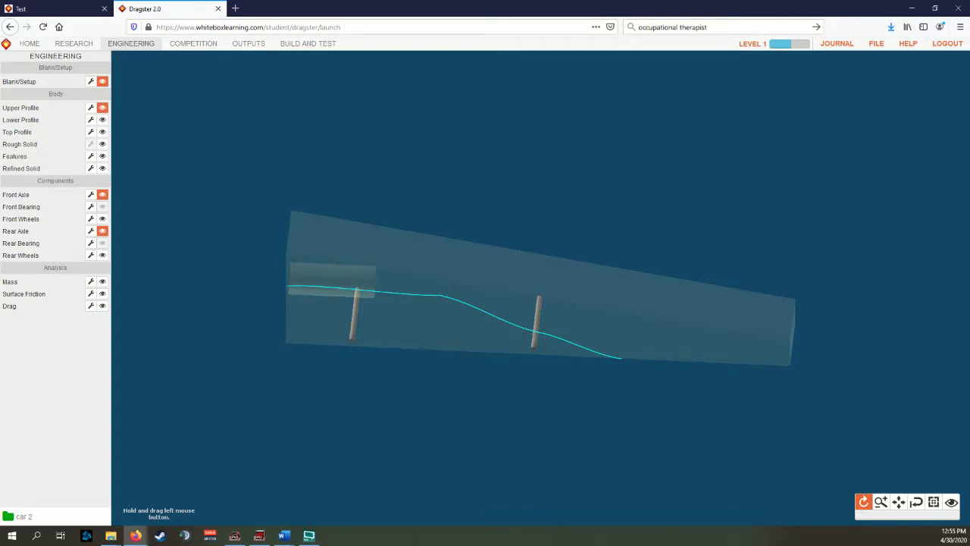
pyautogui.hotkey('alt', 'Tab')
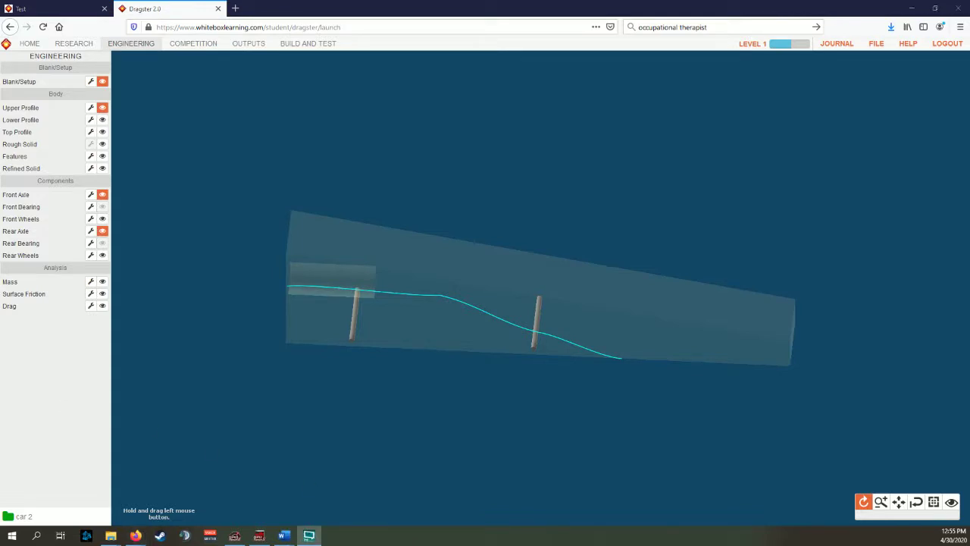